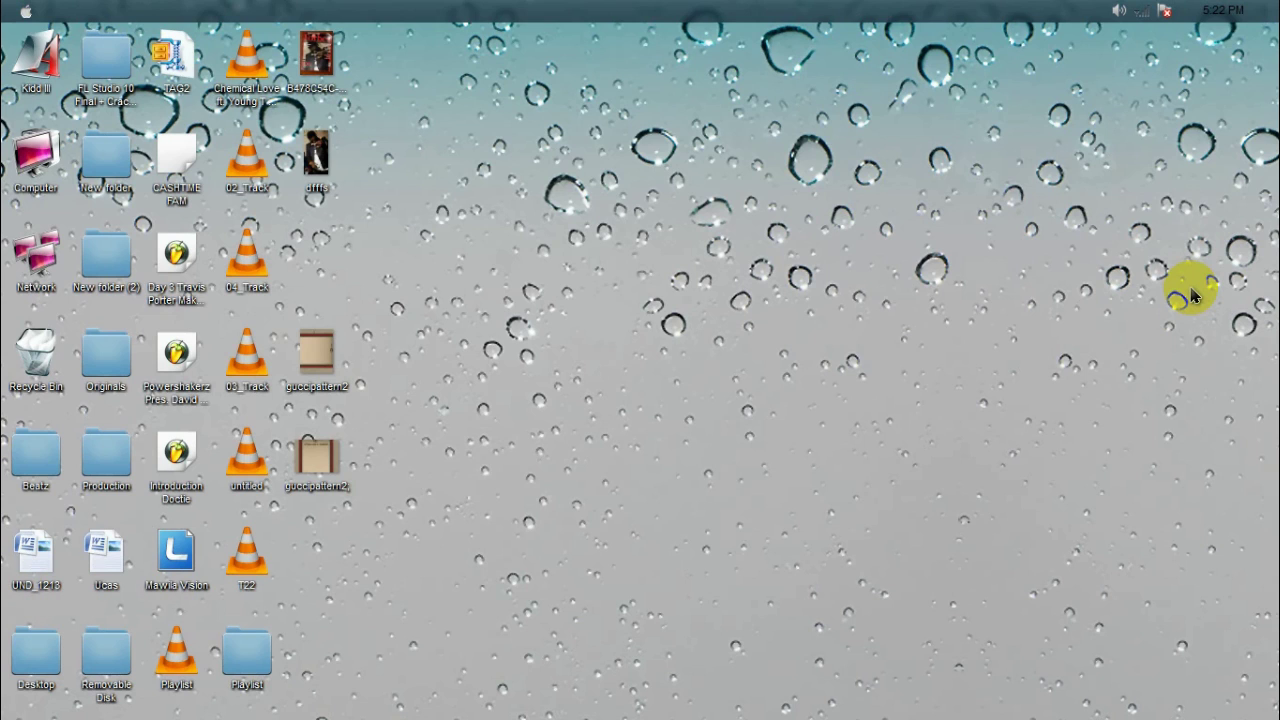
pyautogui.click(1238, 10)
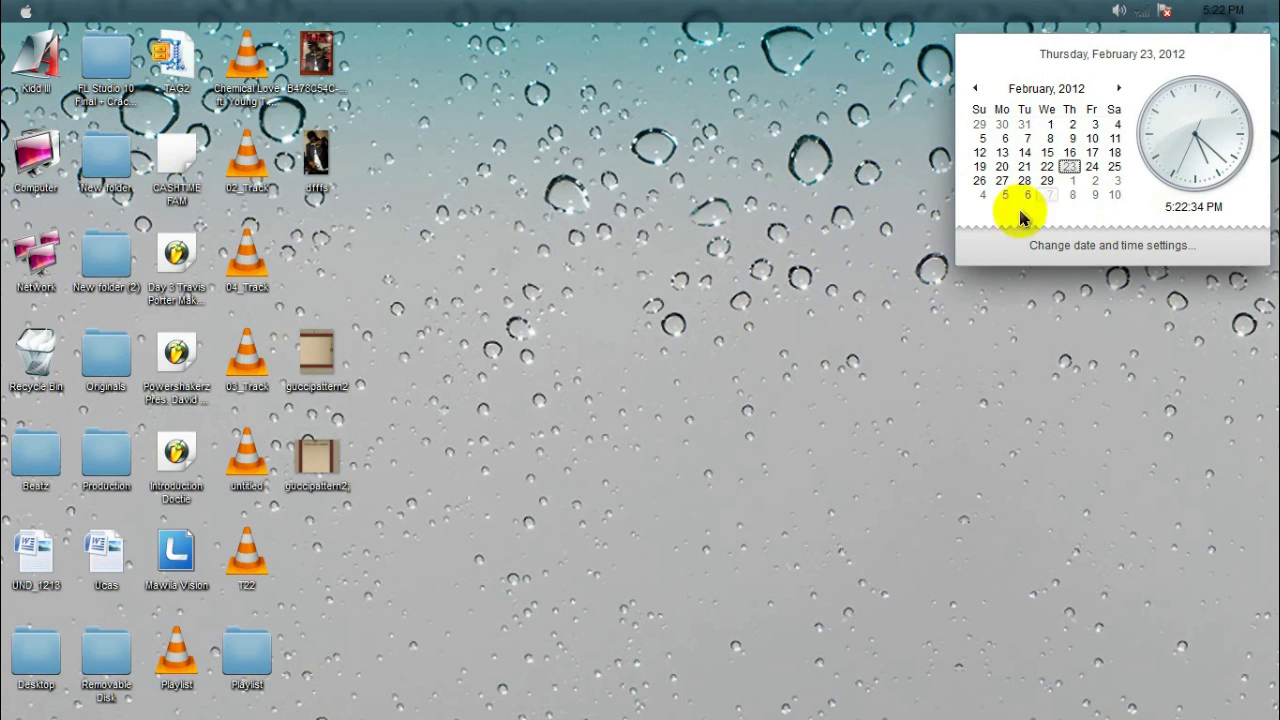
pyautogui.click(716, 254)
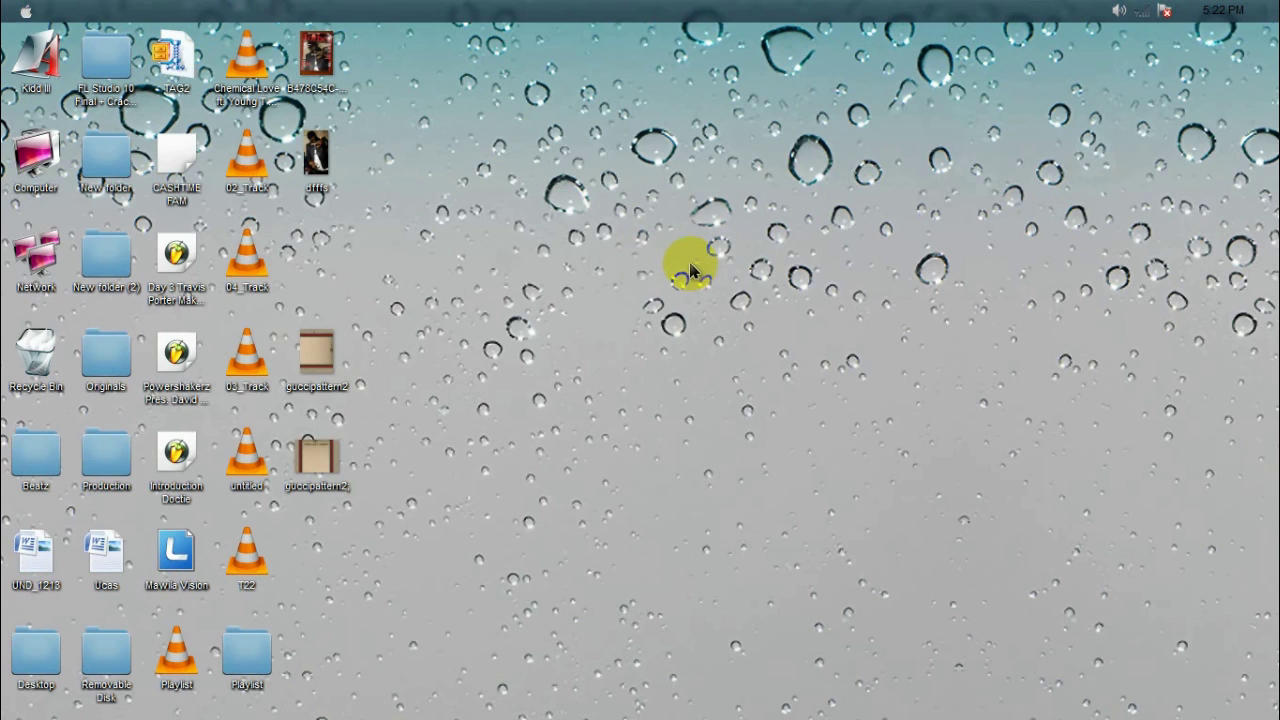
pyautogui.click(25, 12)
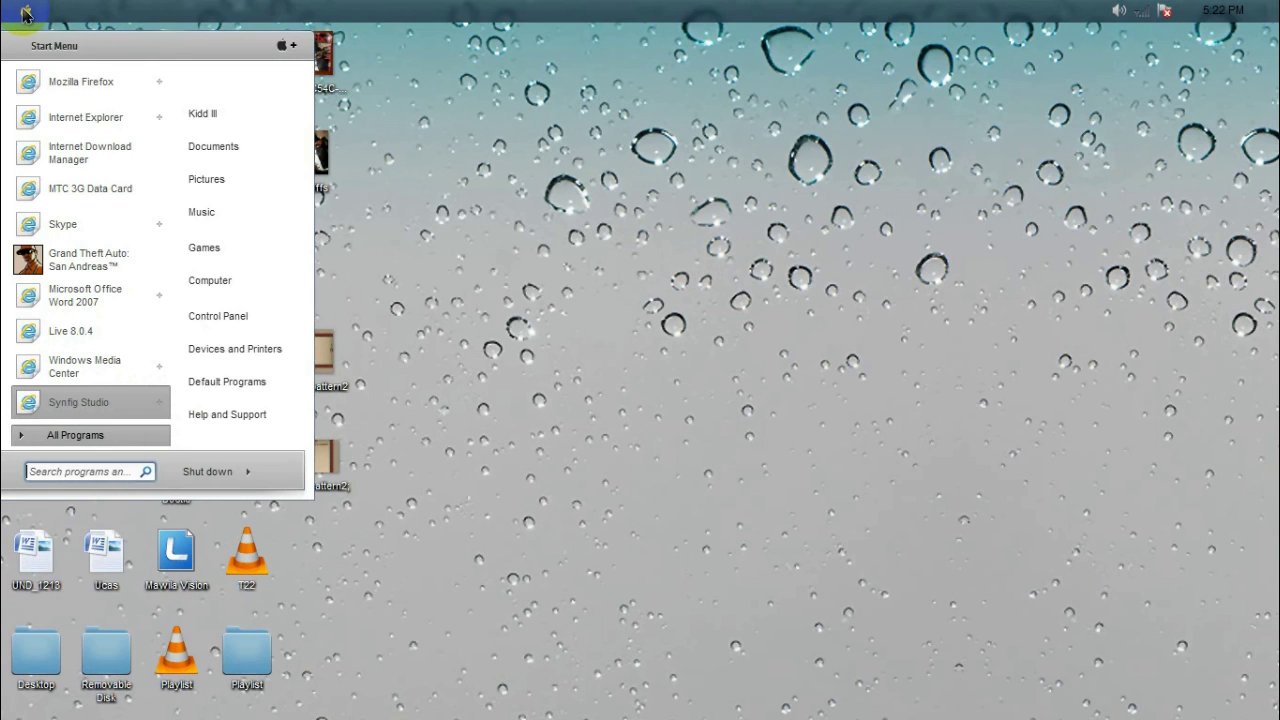
pyautogui.click(852, 195)
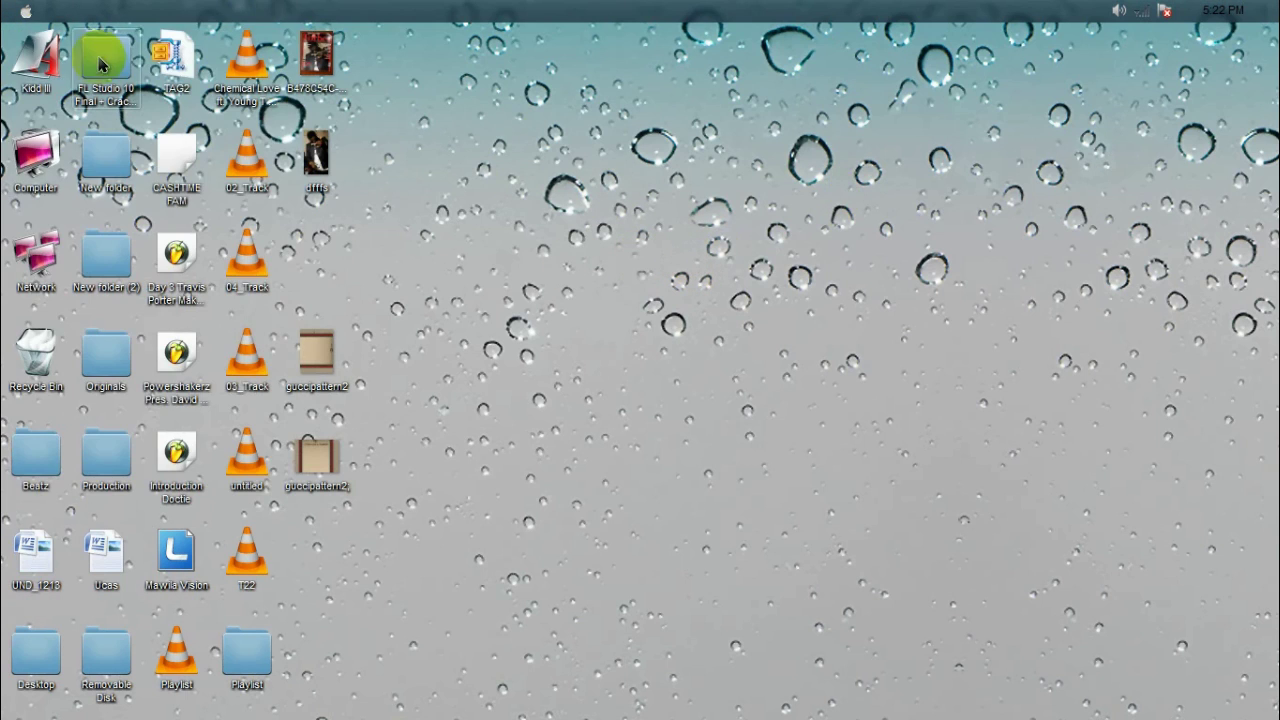
# Open the ILLBEATZ- 2012 folder from the user folder, under Desktop, Desktop, My Music and Reason 1.
pyautogui.doubleClick(50, 64)
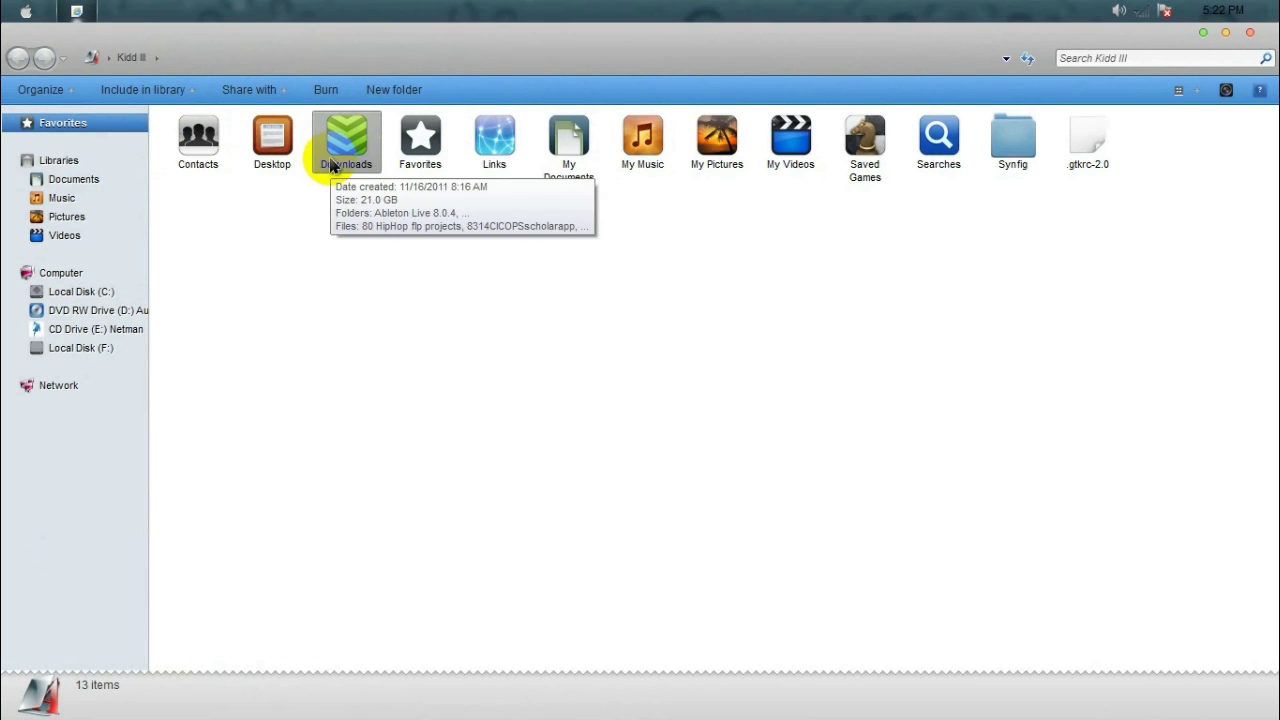
pyautogui.click(265, 158)
pyautogui.doubleClick(265, 158)
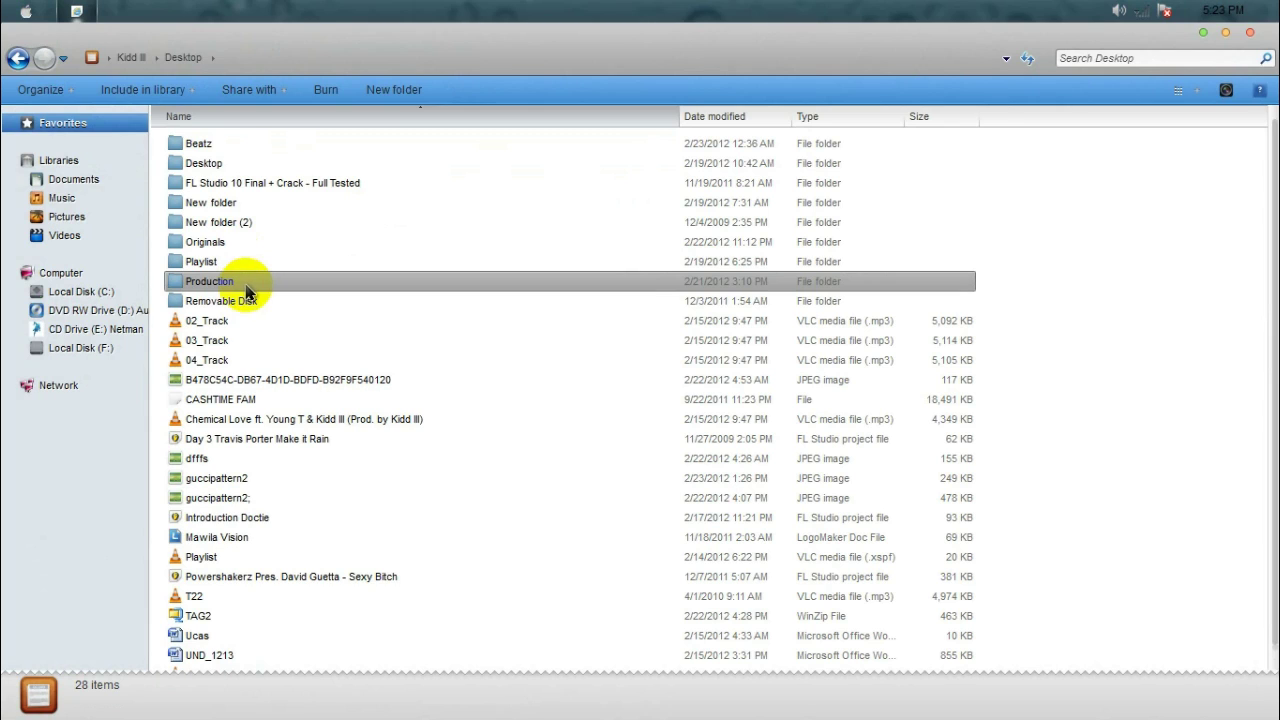
pyautogui.moveTo(249, 293)
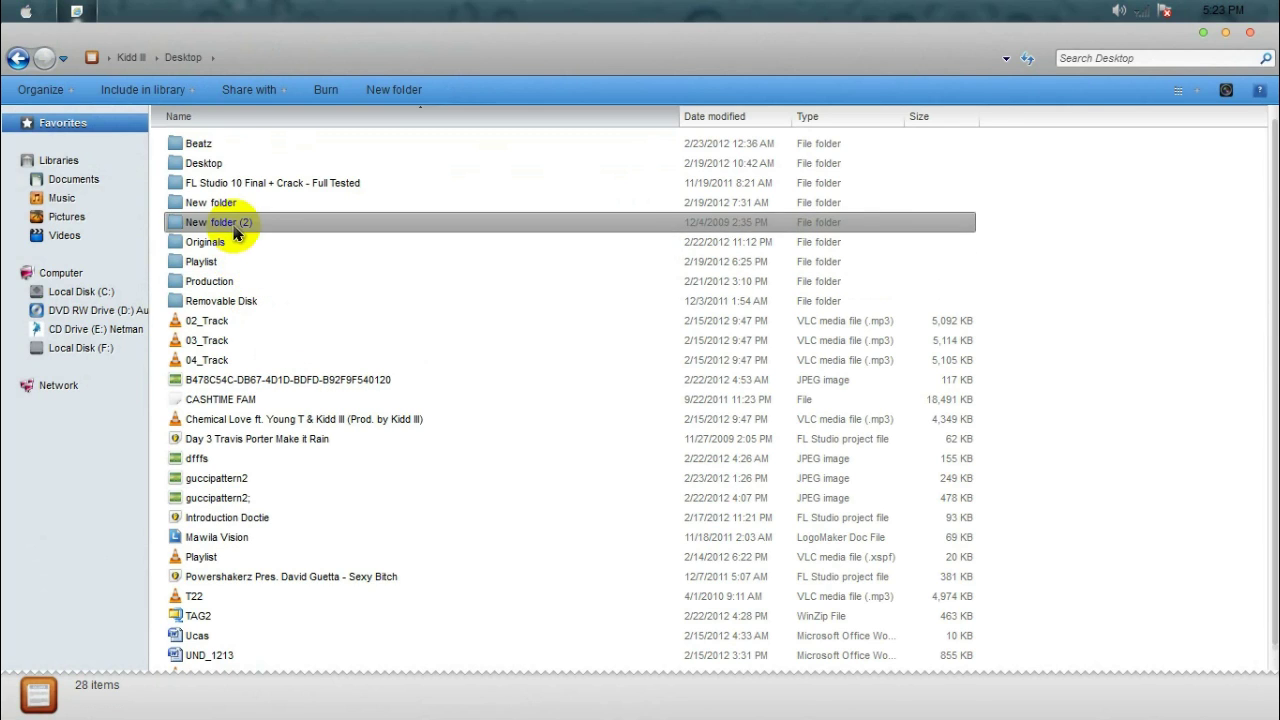
pyautogui.doubleClick(226, 166)
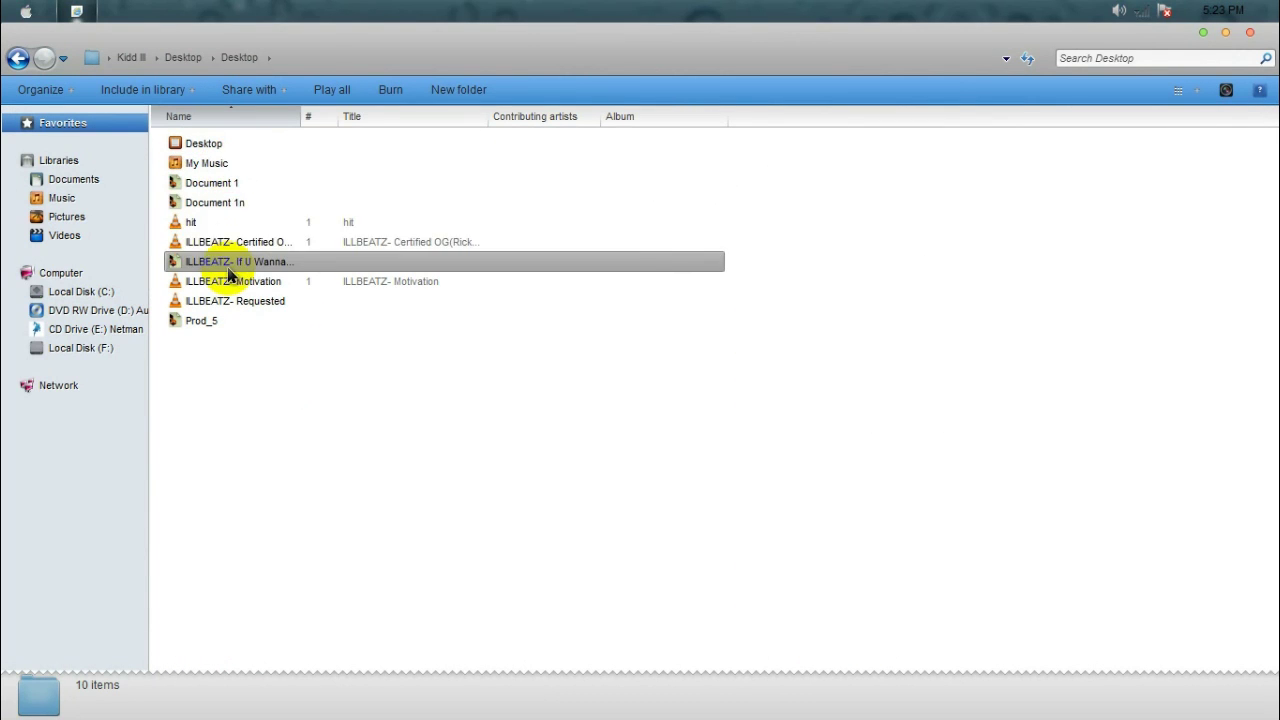
pyautogui.doubleClick(222, 168)
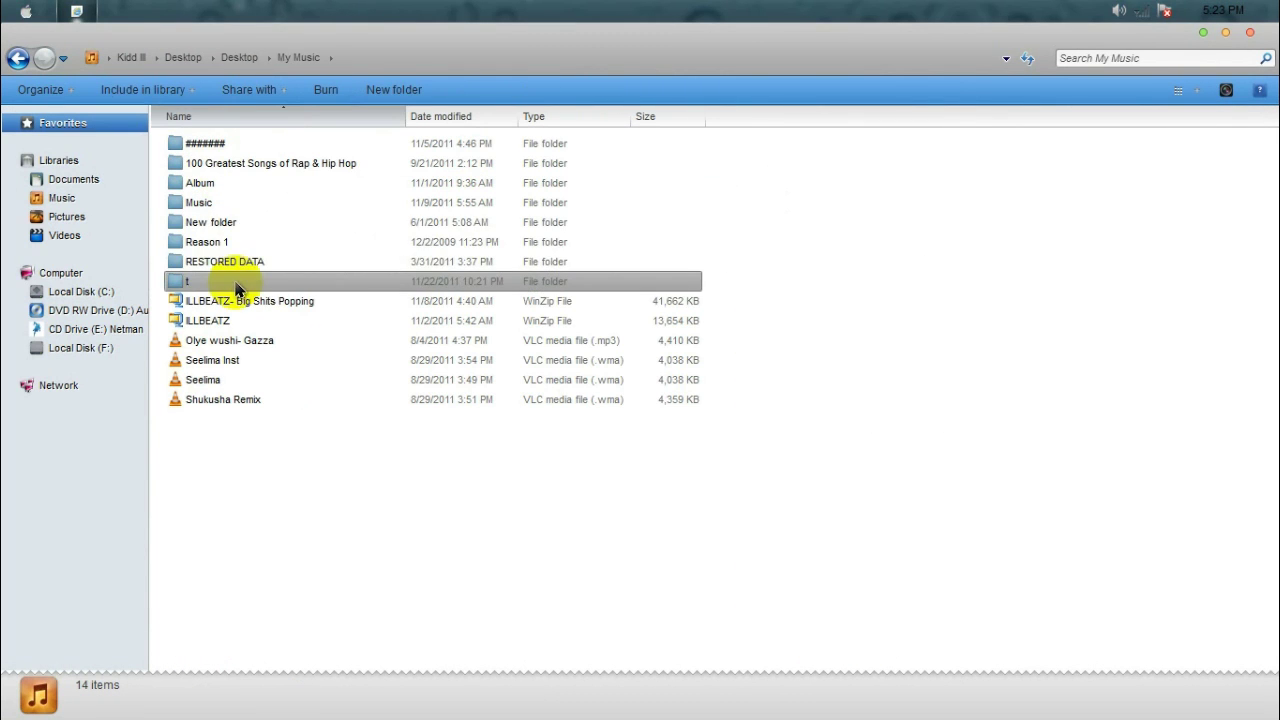
pyautogui.doubleClick(236, 243)
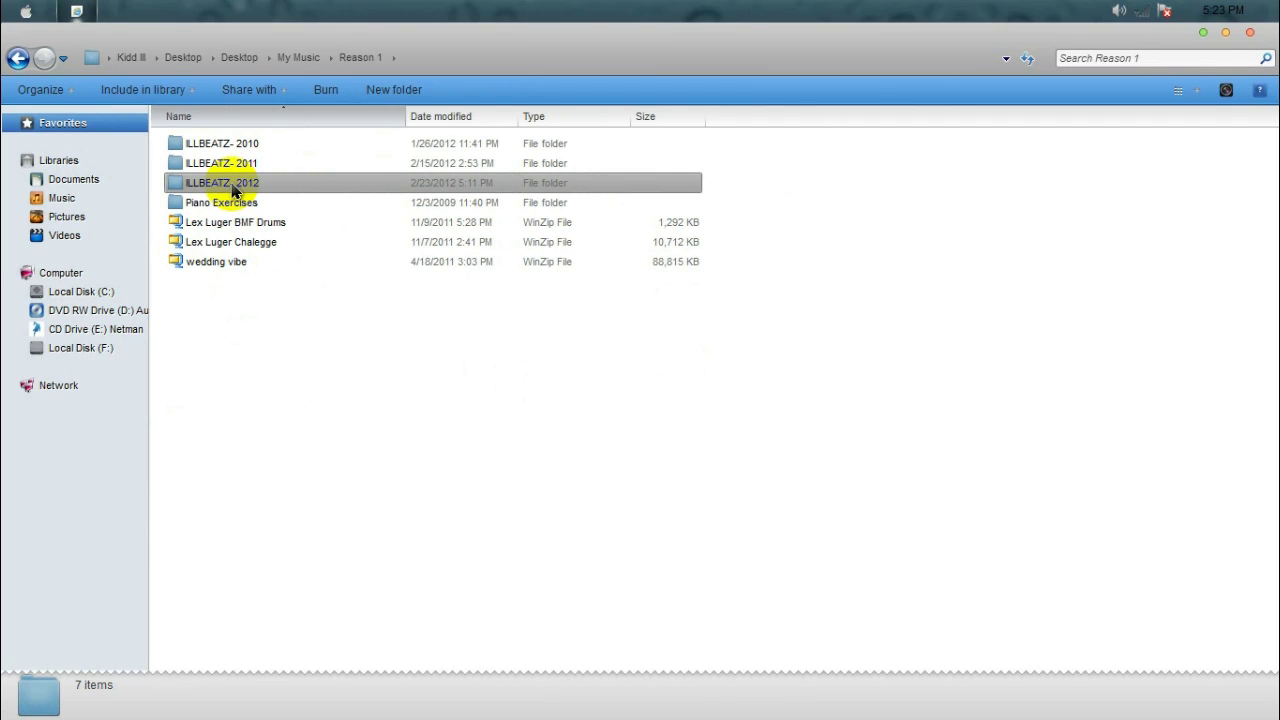
pyautogui.doubleClick(233, 188)
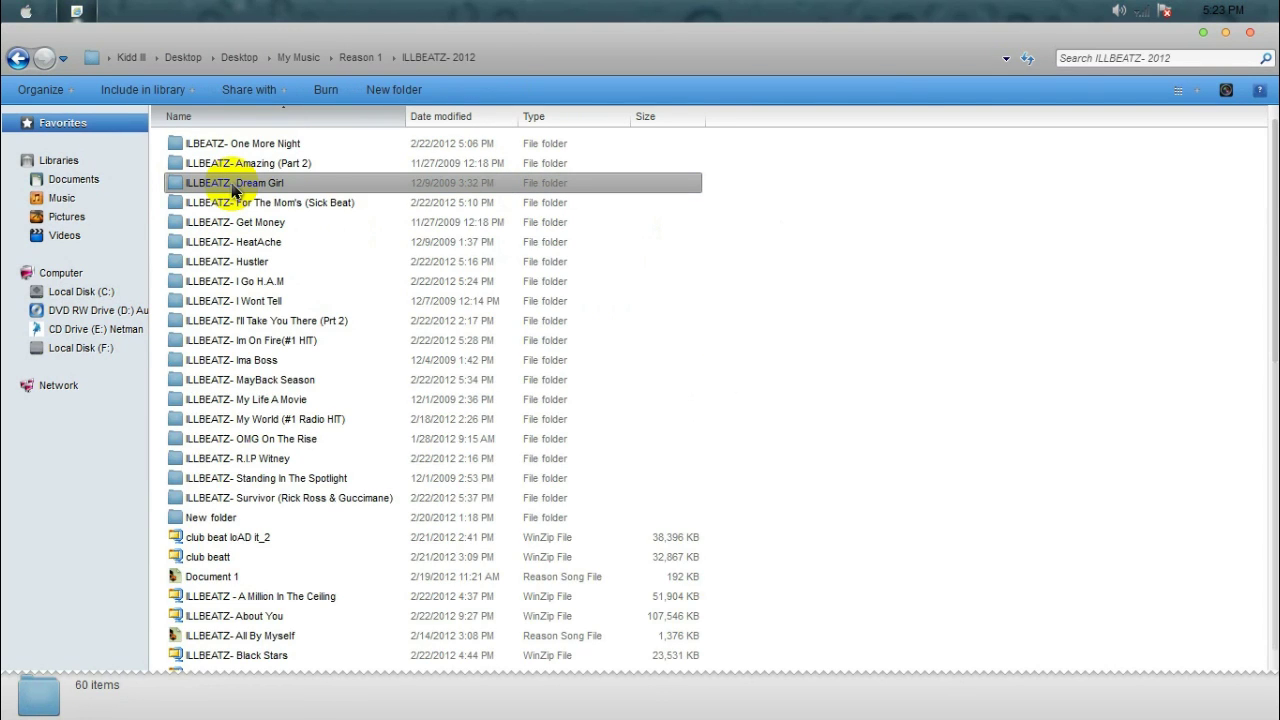
# Select all items in the ILLBEATZ- 2012 folder, examine their combined properties, and clear the selection.
pyautogui.scroll(-11, 231, 190)
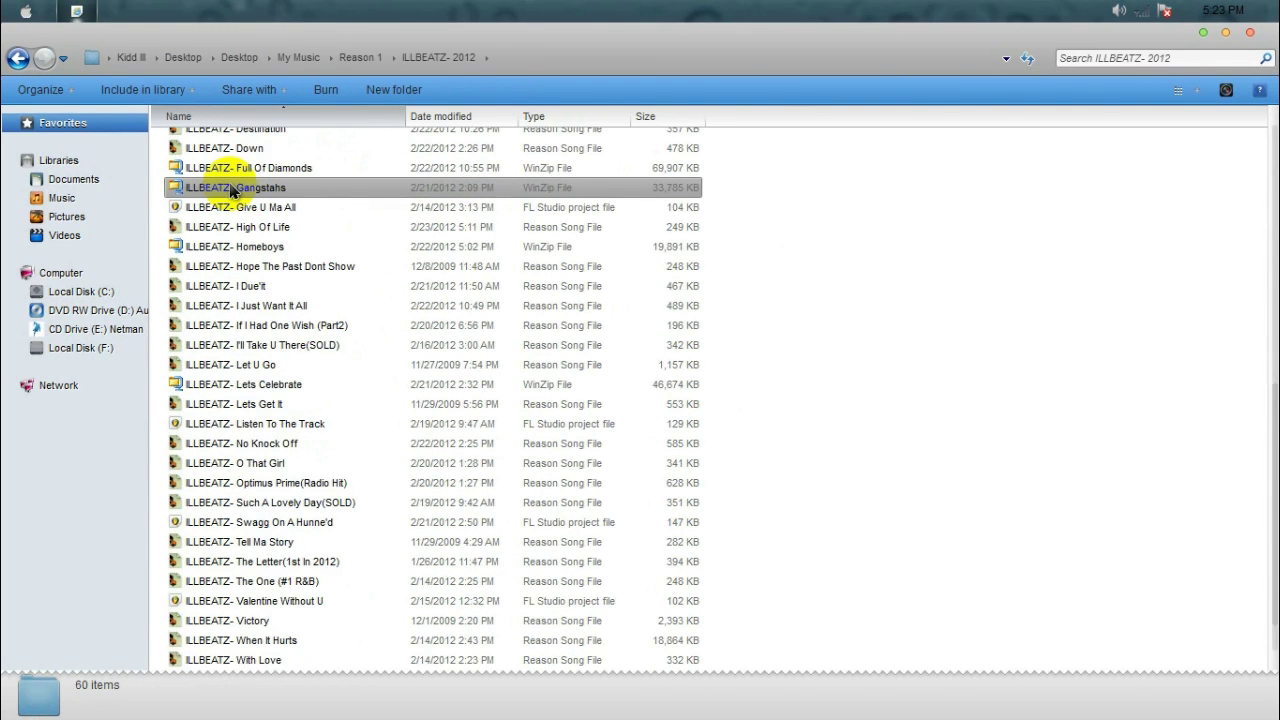
pyautogui.moveTo(758, 662); pyautogui.dragTo(360, 65)
pyautogui.rightClick(263, 150)
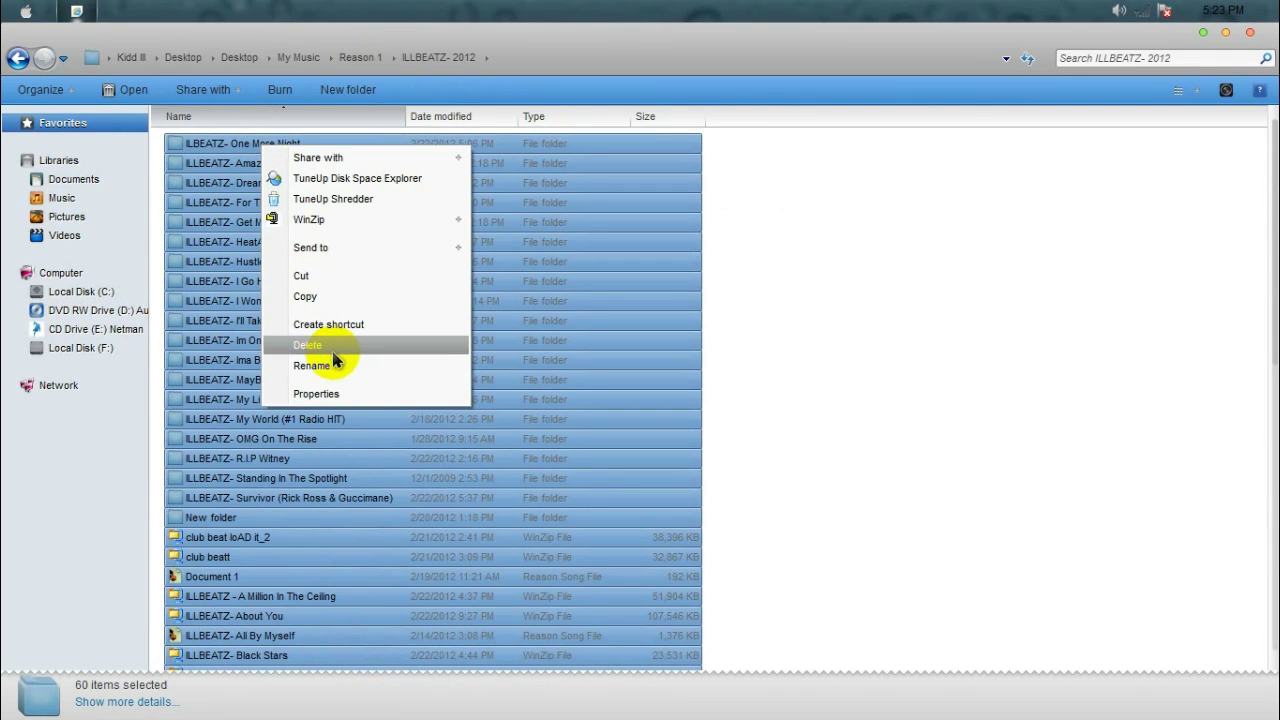
pyautogui.click(338, 395)
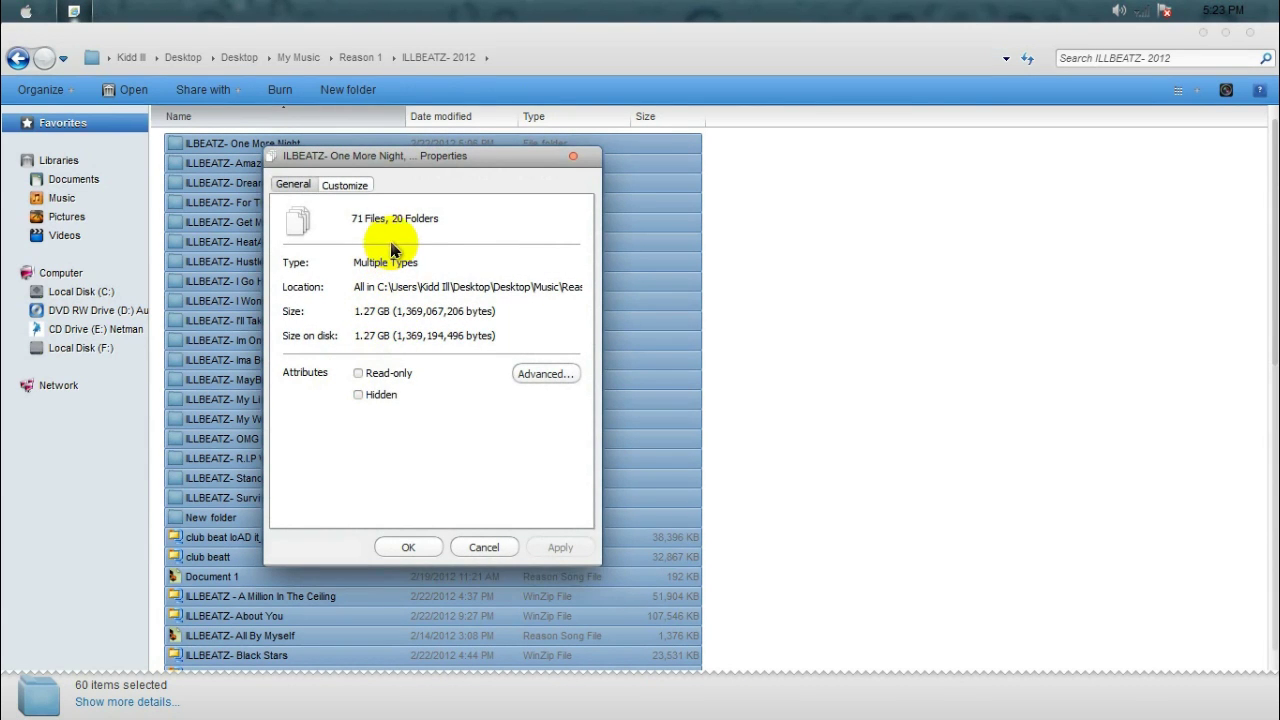
pyautogui.click(569, 160)
pyautogui.click(950, 331)
pyautogui.scroll(-3, 922, 315)
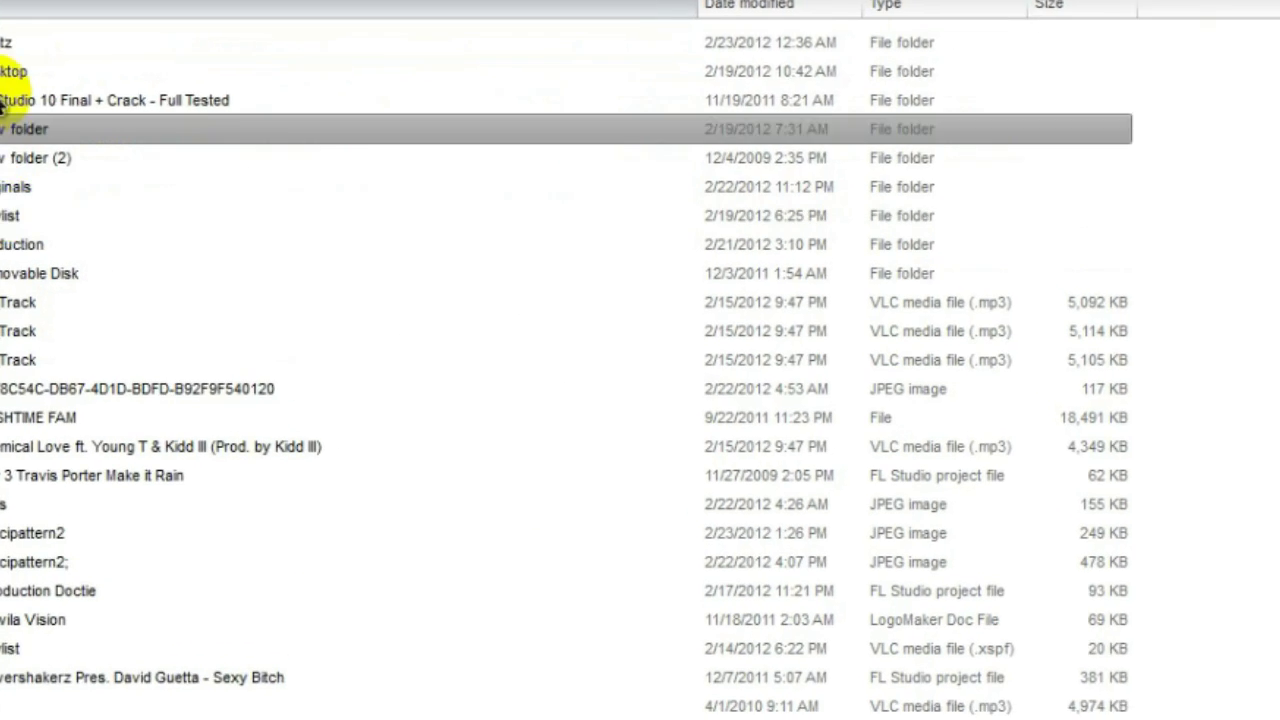
# Browse from Desktop through Desktop, My Music, Reason 1 and ILLBEATZ- 2012 to the ILLBEATZ- Standing In The Spotlight folder.
pyautogui.doubleClick(10, 71)
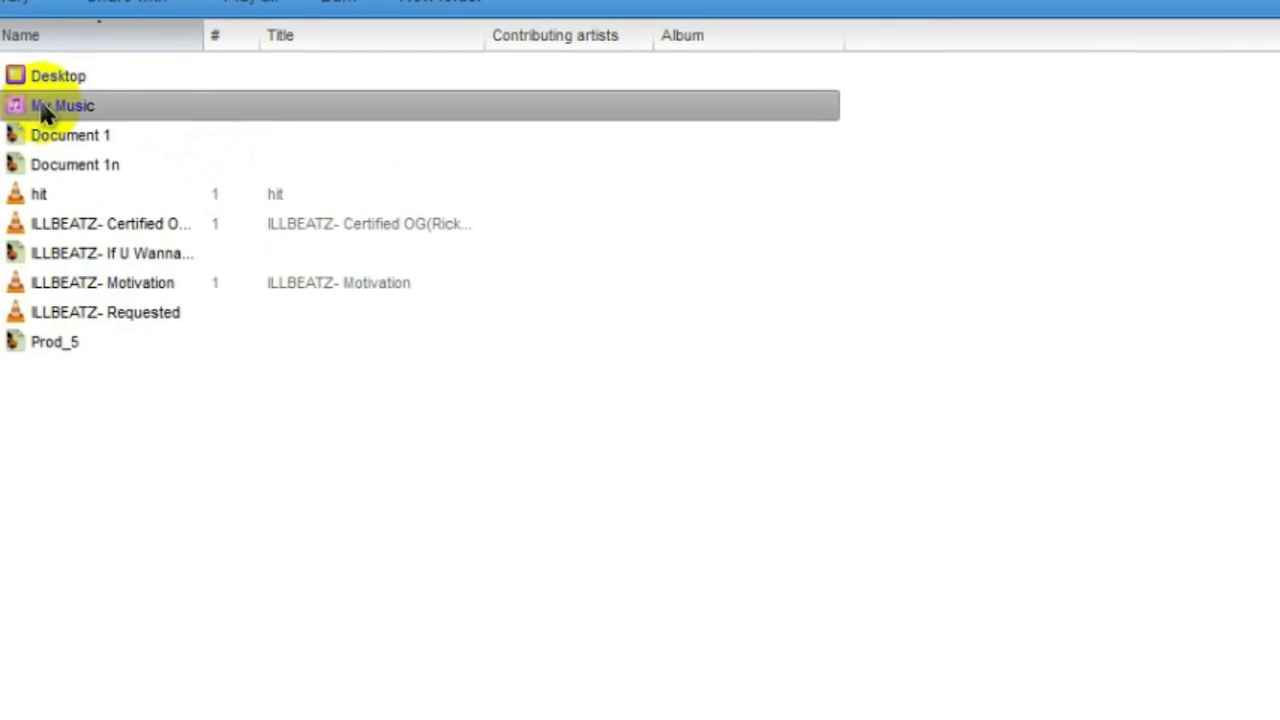
pyautogui.moveTo(28, 105)
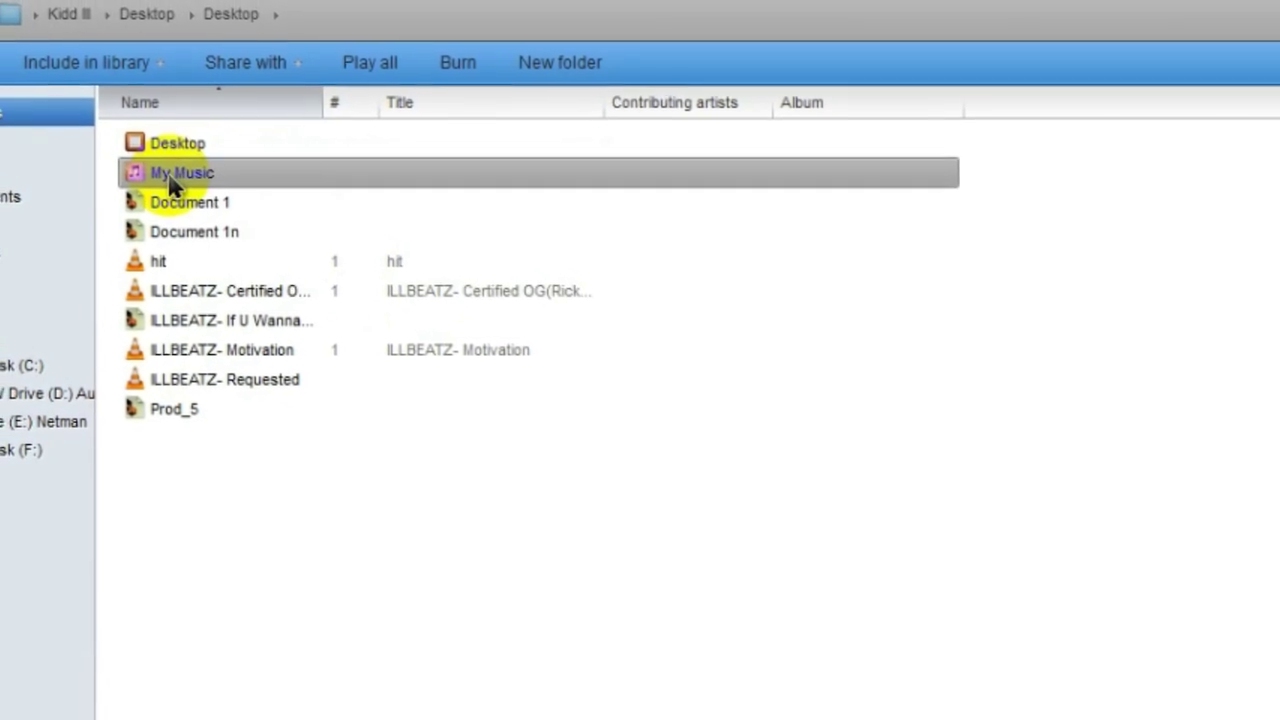
pyautogui.doubleClick(162, 166)
pyautogui.doubleClick(247, 325)
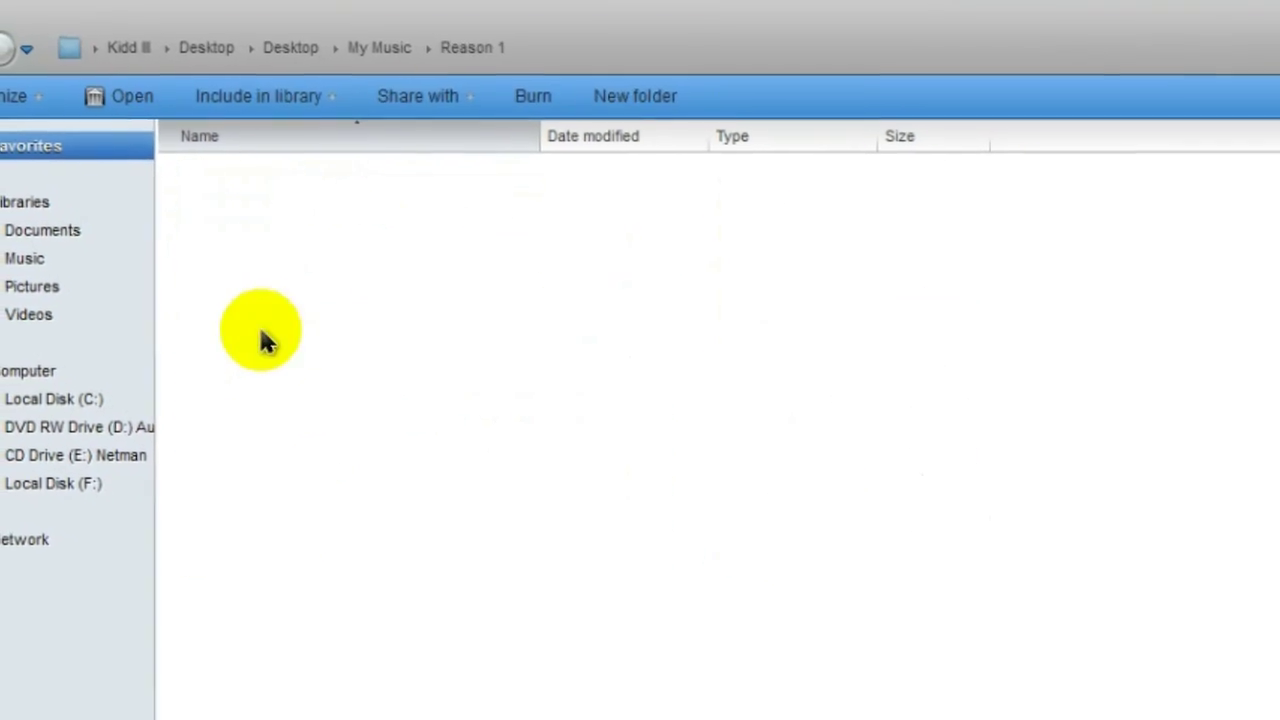
pyautogui.click(262, 229)
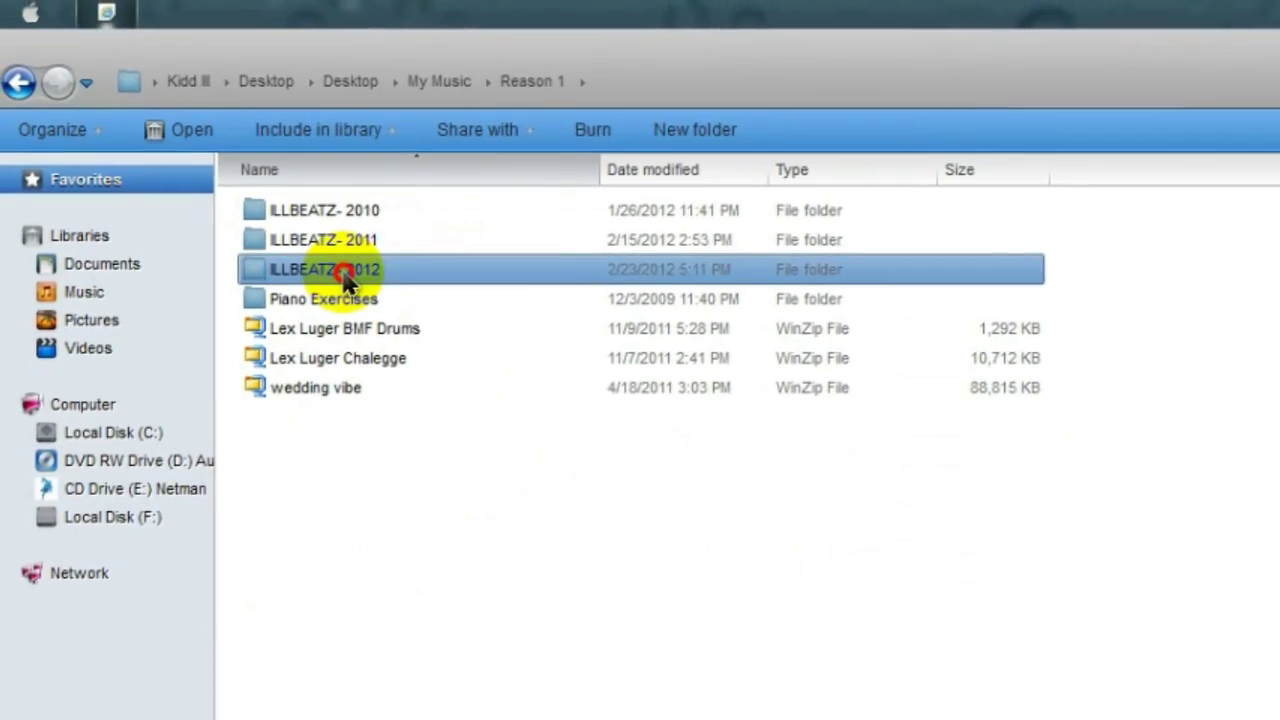
pyautogui.doubleClick(332, 263)
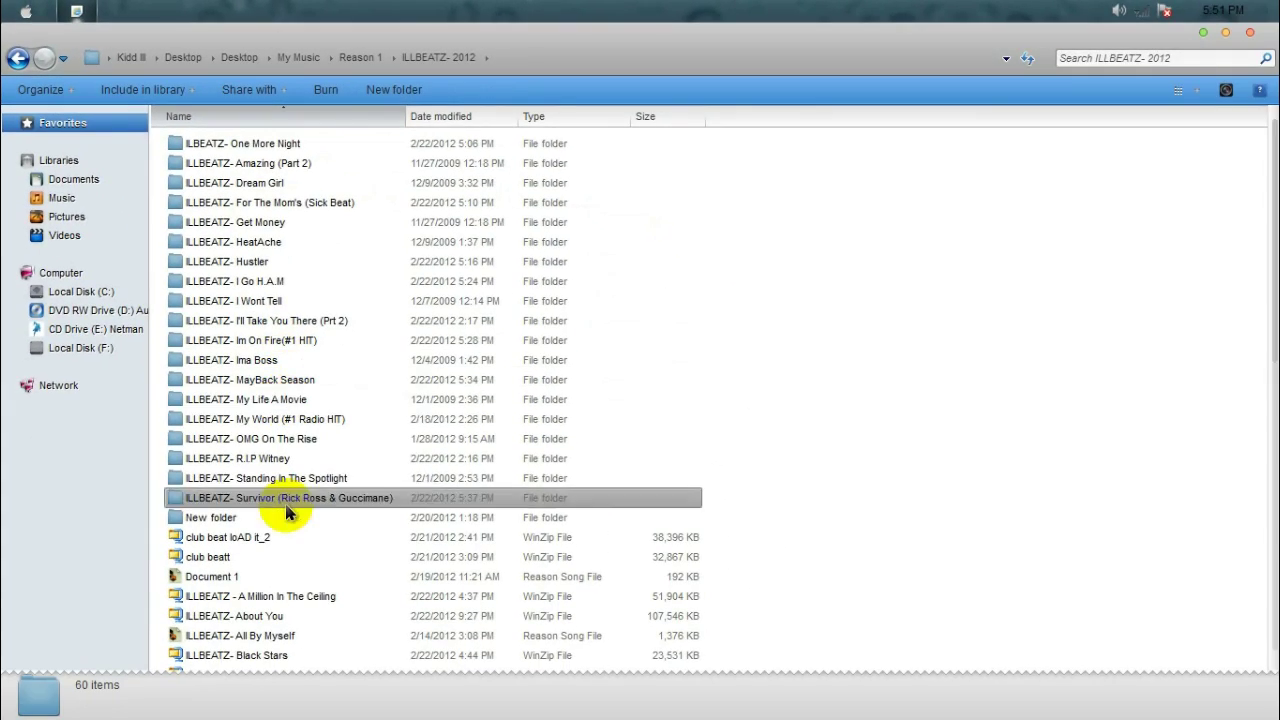
pyautogui.doubleClick(280, 478)
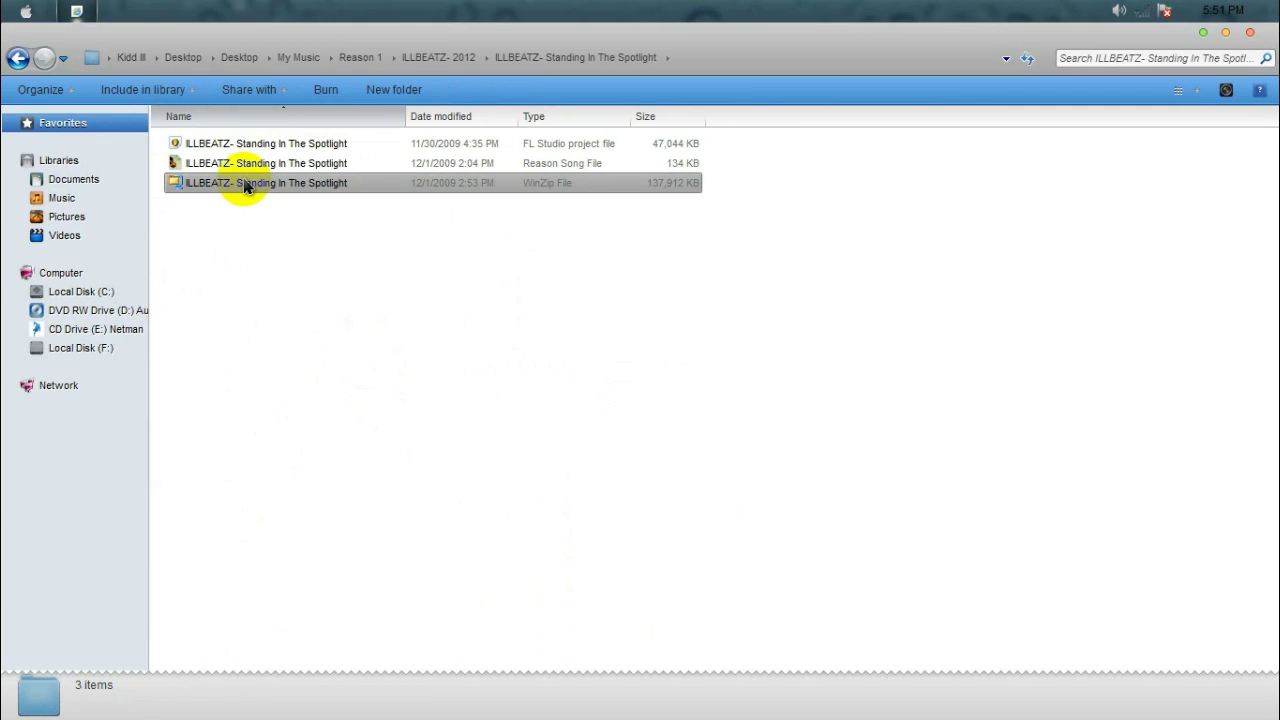
# Open the ILLBEATZ- Standing In The Spotlight WinZip file with FL Studio.
pyautogui.rightClick(244, 185)
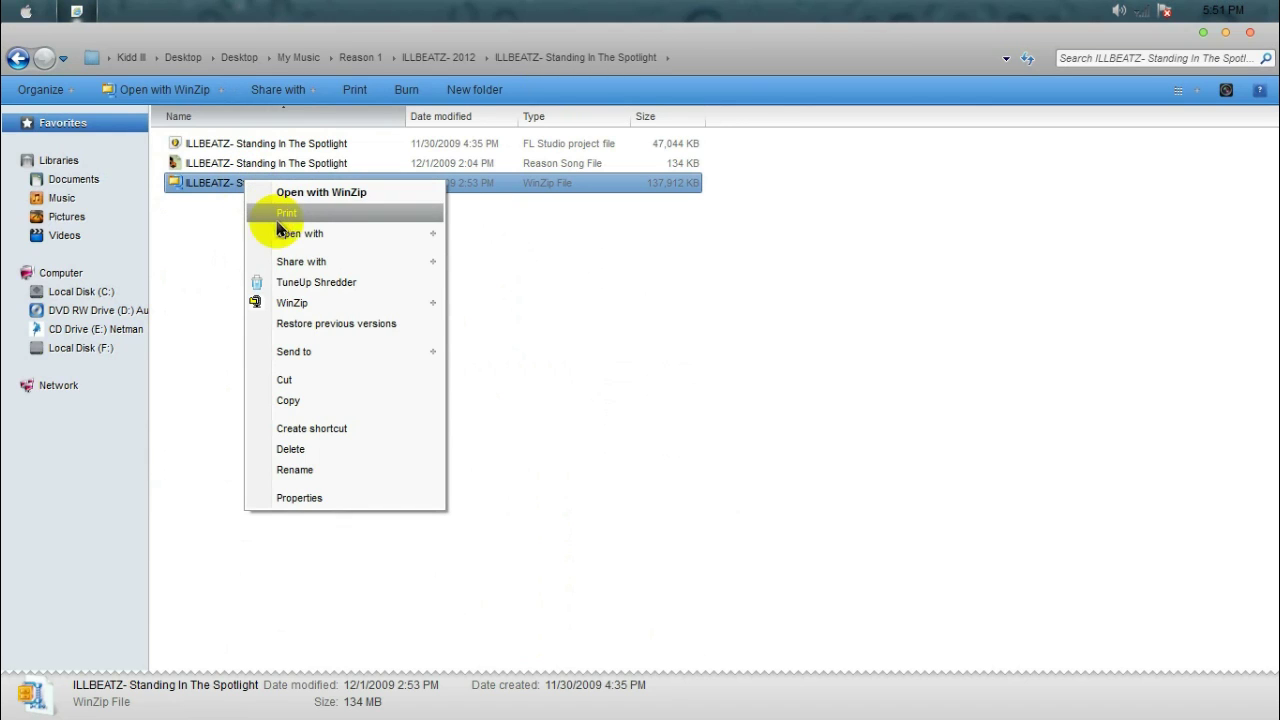
pyautogui.moveTo(310, 236)
pyautogui.click(461, 254)
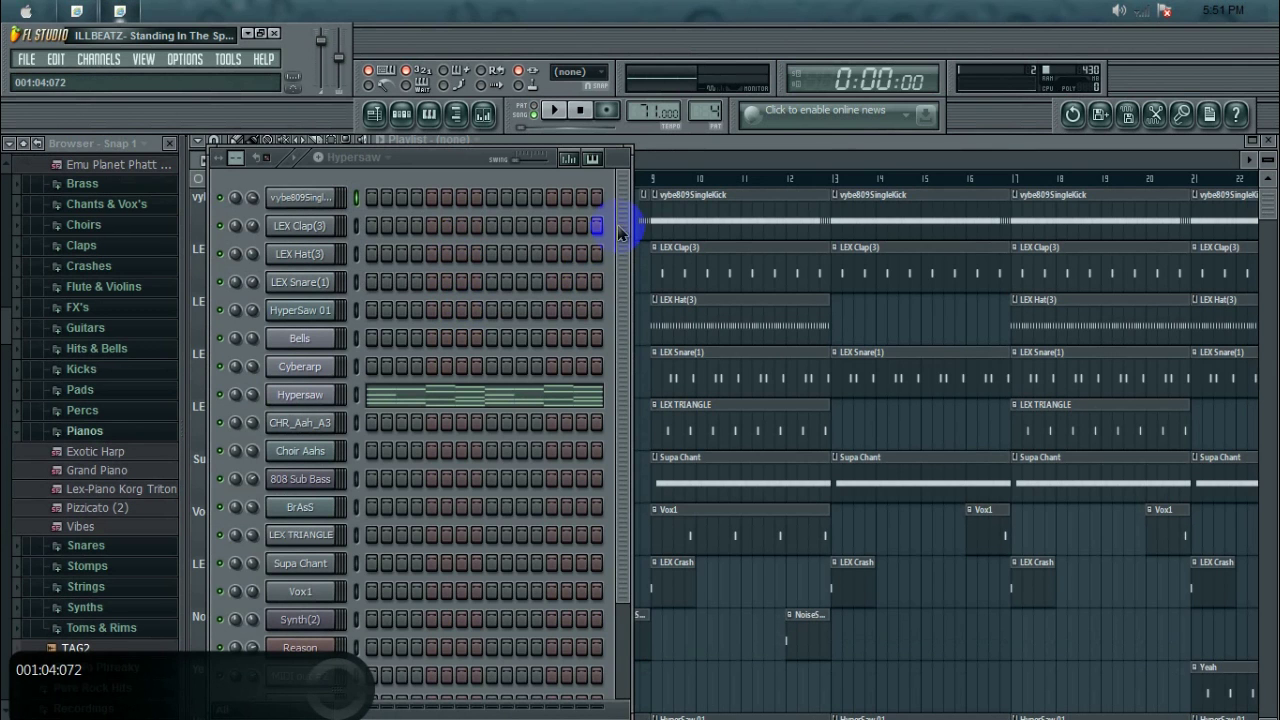
# Open the channel settings of the Reason ReWired channel and launch Reason by showing its panel.
pyautogui.moveTo(624, 226); pyautogui.dragTo(606, 420)
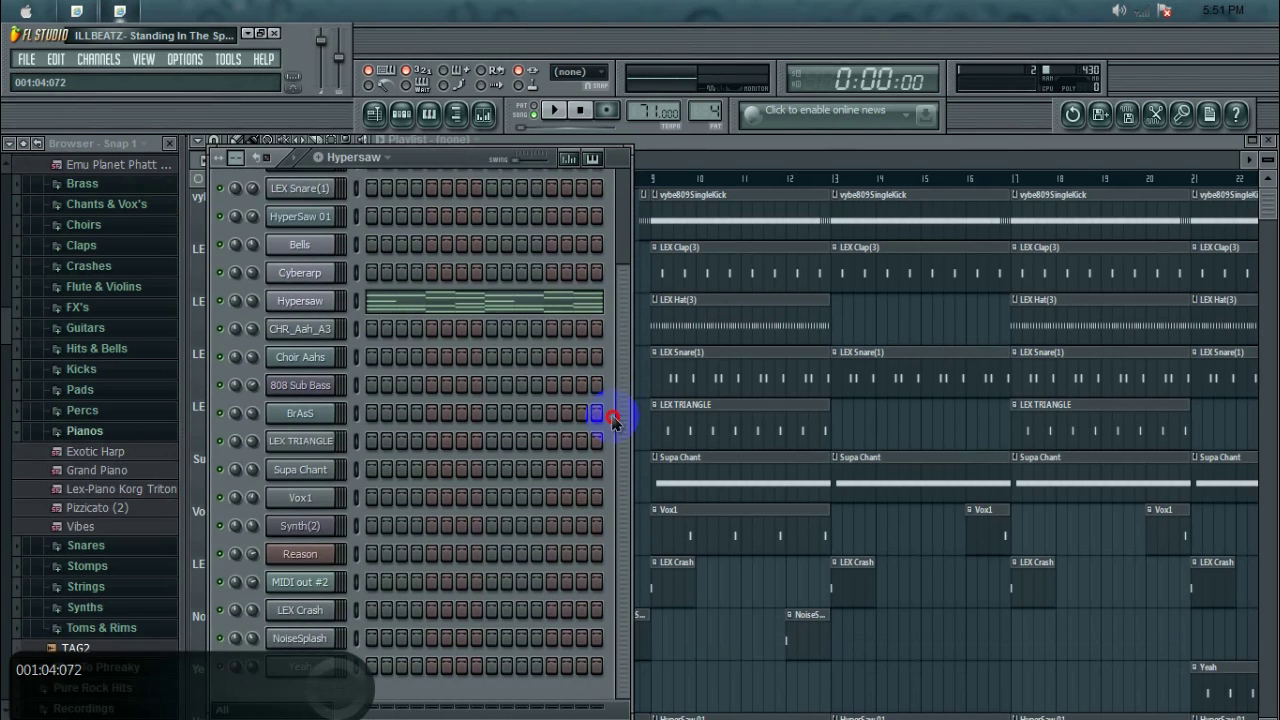
pyautogui.click(300, 556)
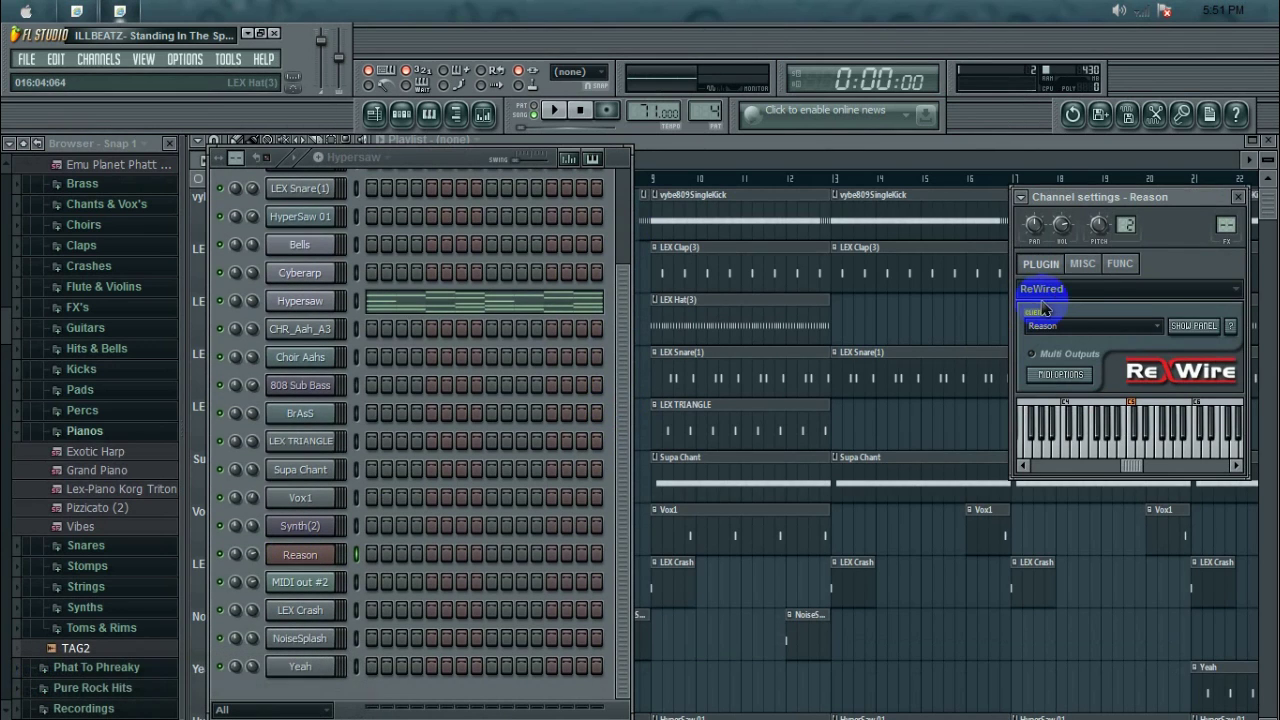
pyautogui.click(1192, 330)
pyautogui.click(1192, 328)
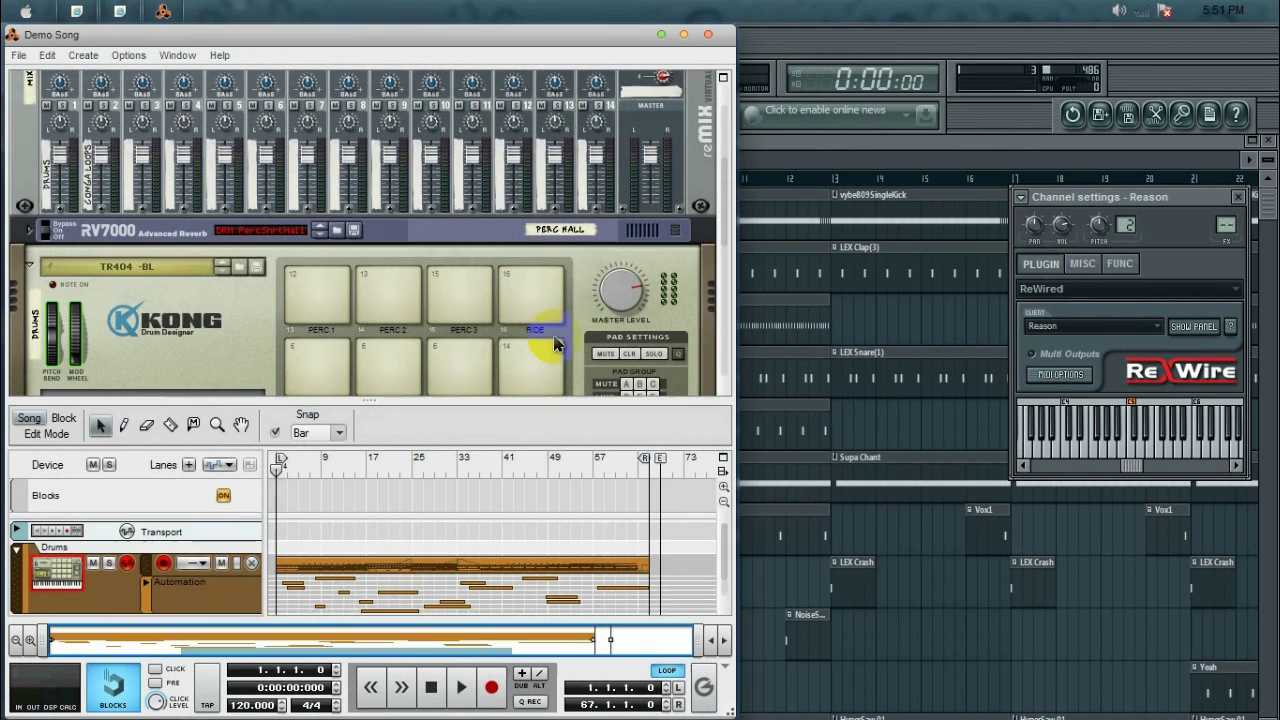
# Open the Reason song ILLBEATZ- Standing In The Spotlight.rns from its folder inside ILLBEATZ- 2012 on the Desktop's My Music path.
pyautogui.click(18, 55)
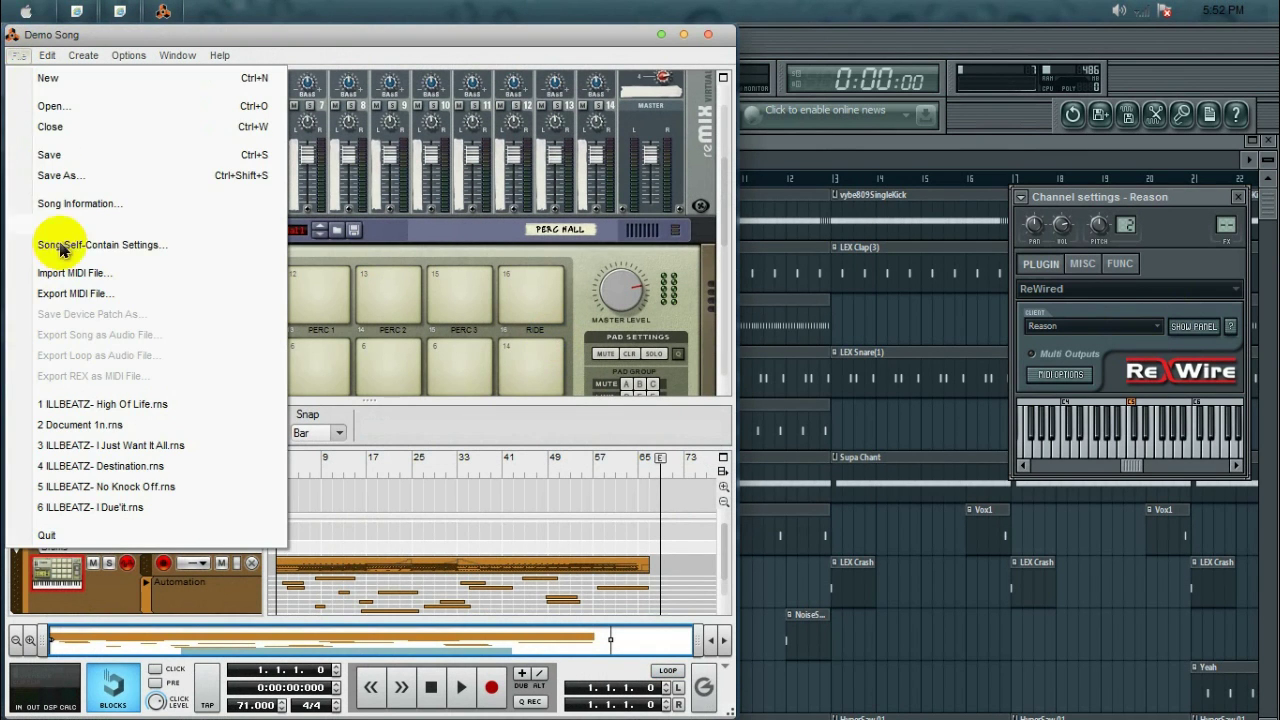
pyautogui.click(54, 106)
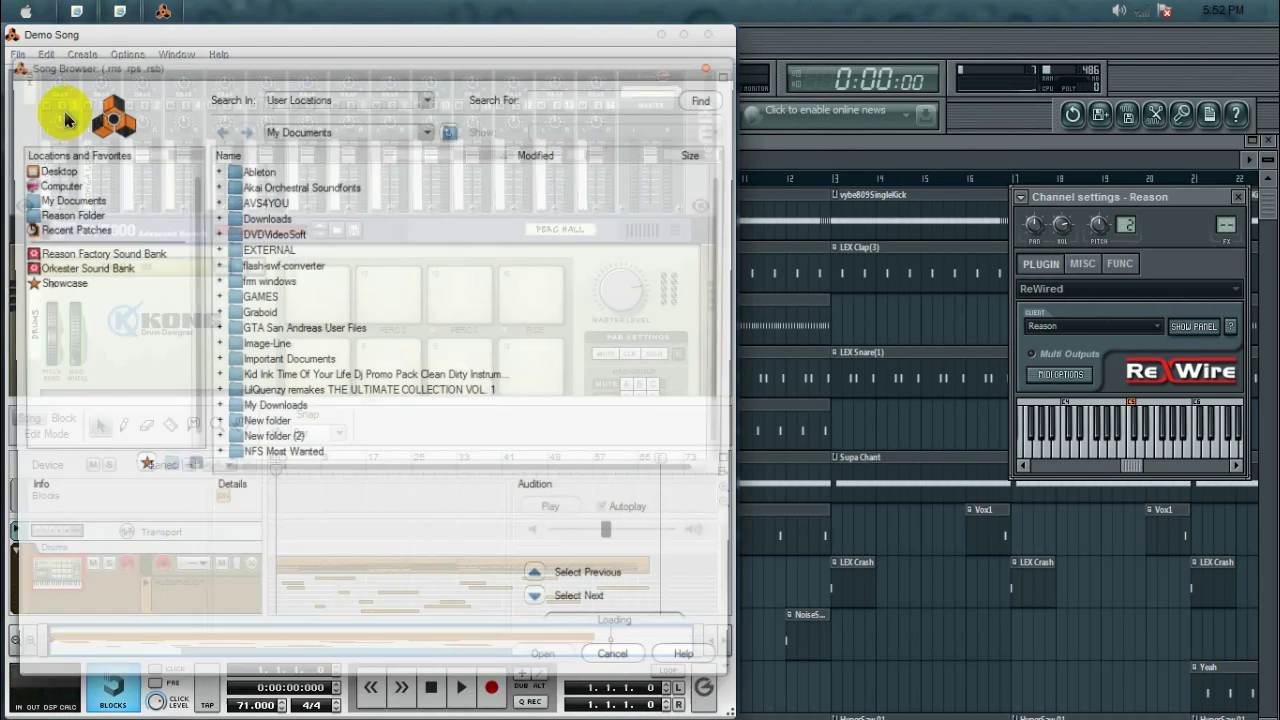
pyautogui.scroll(-1, 295, 255)
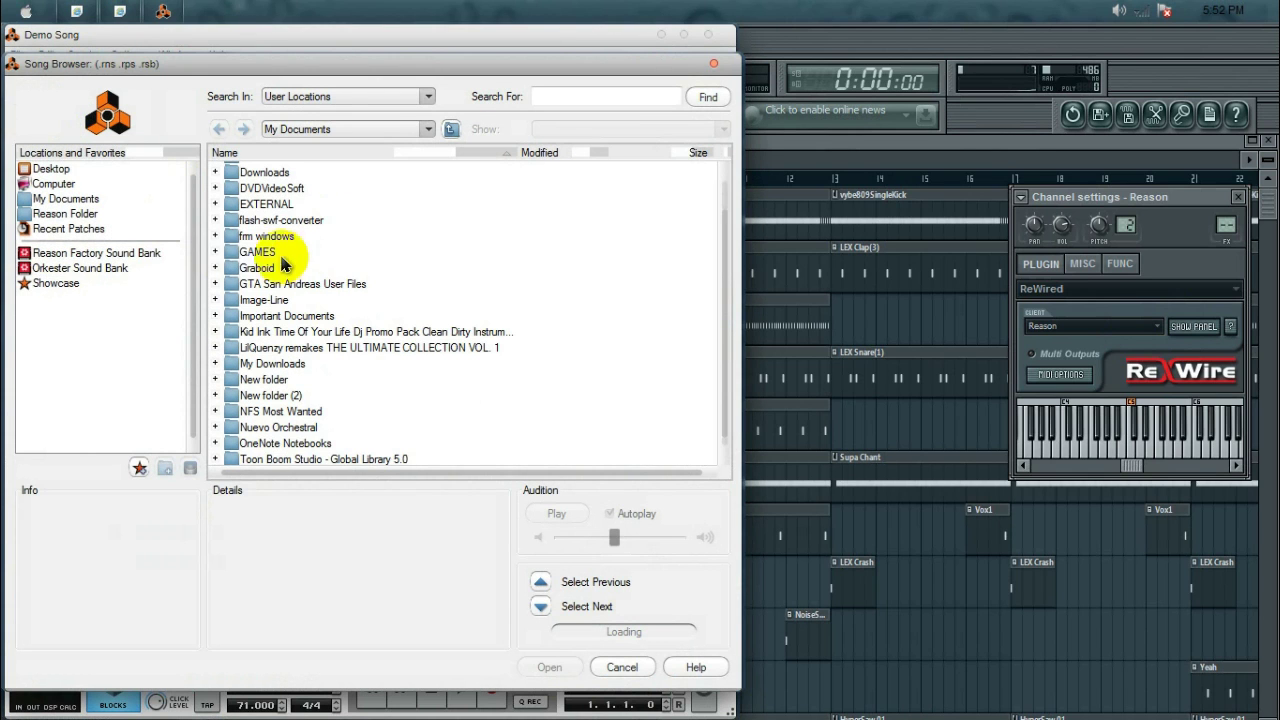
pyautogui.click(52, 172)
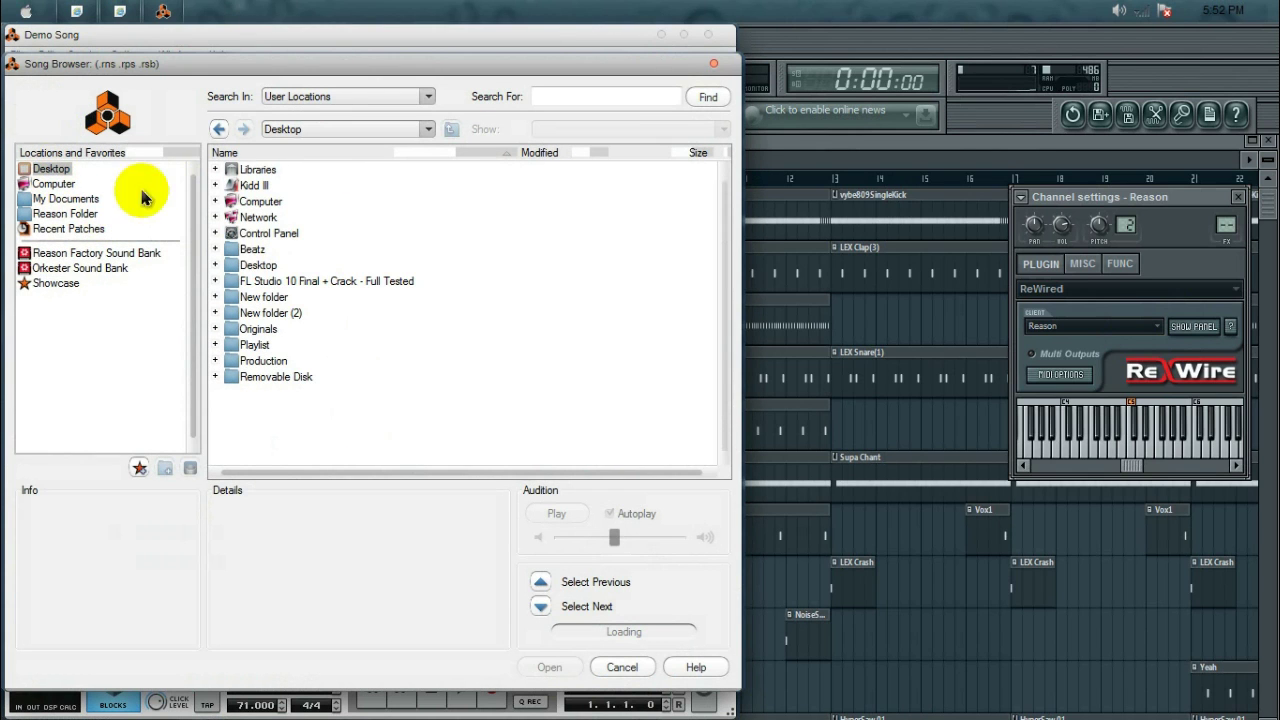
pyautogui.doubleClick(258, 267)
pyautogui.doubleClick(252, 186)
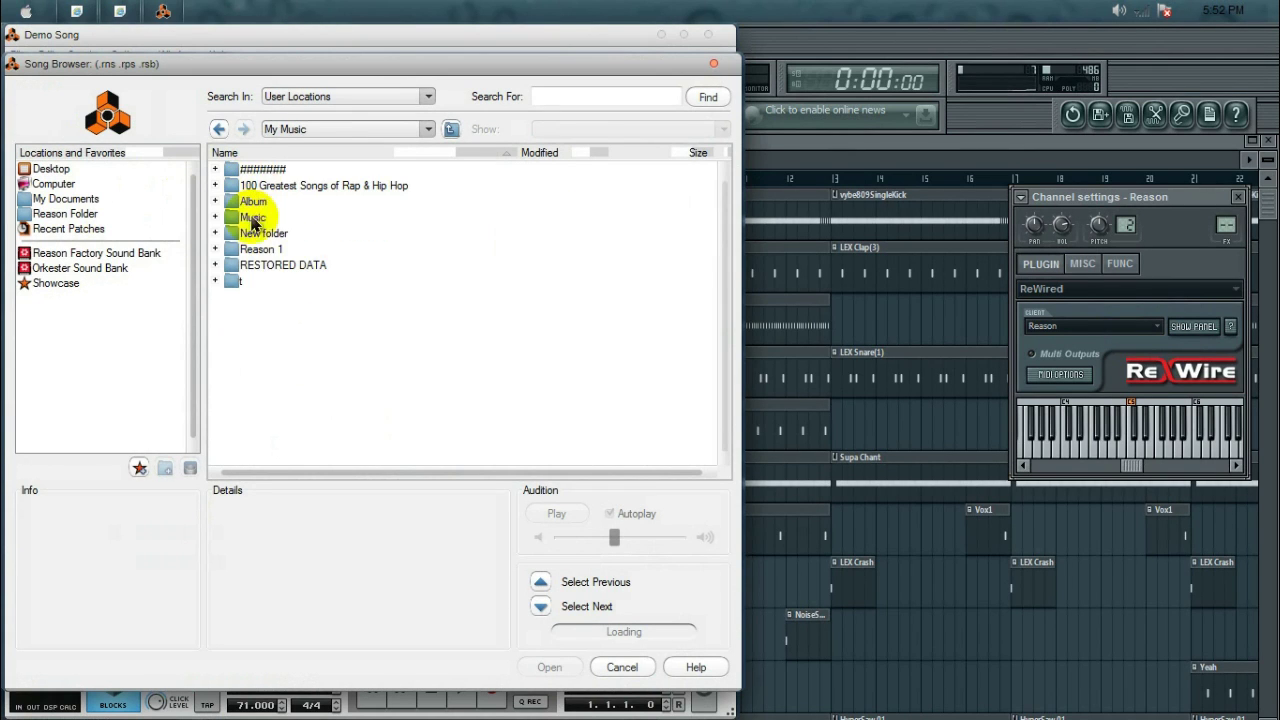
pyautogui.doubleClick(256, 249)
pyautogui.doubleClick(278, 201)
pyautogui.scroll(-5, 290, 250)
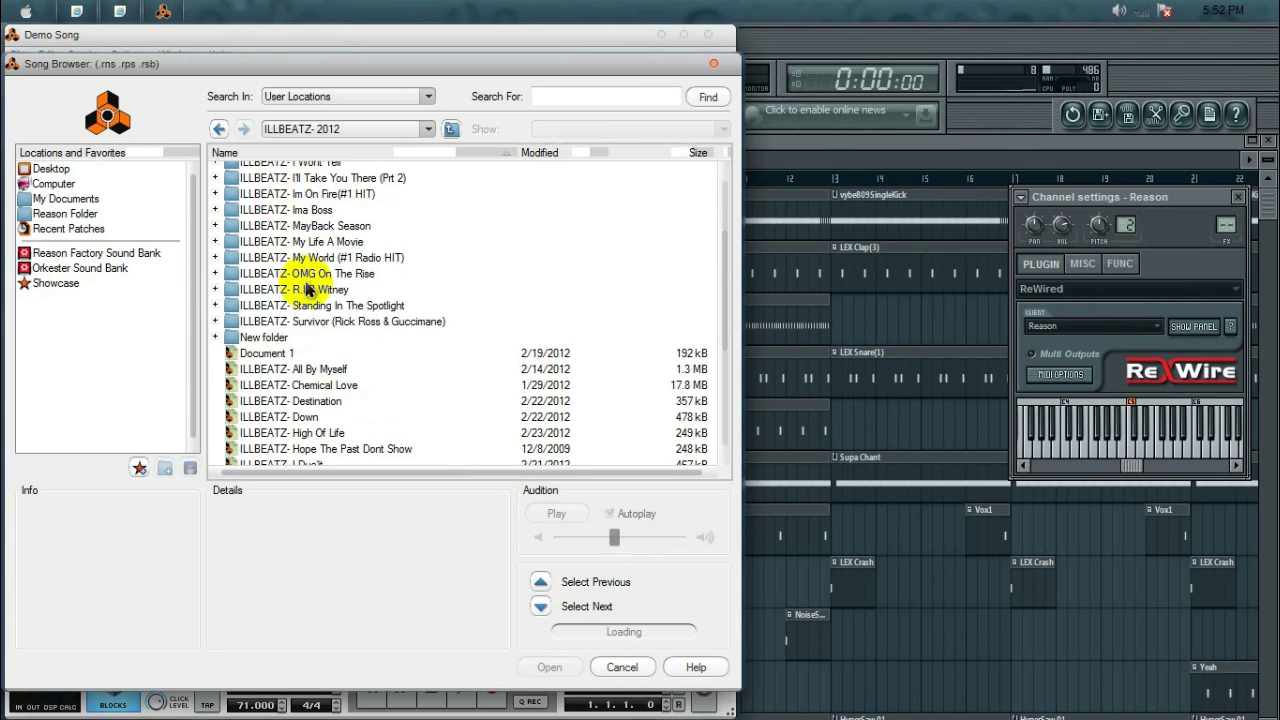
pyautogui.doubleClick(300, 307)
pyautogui.doubleClick(285, 172)
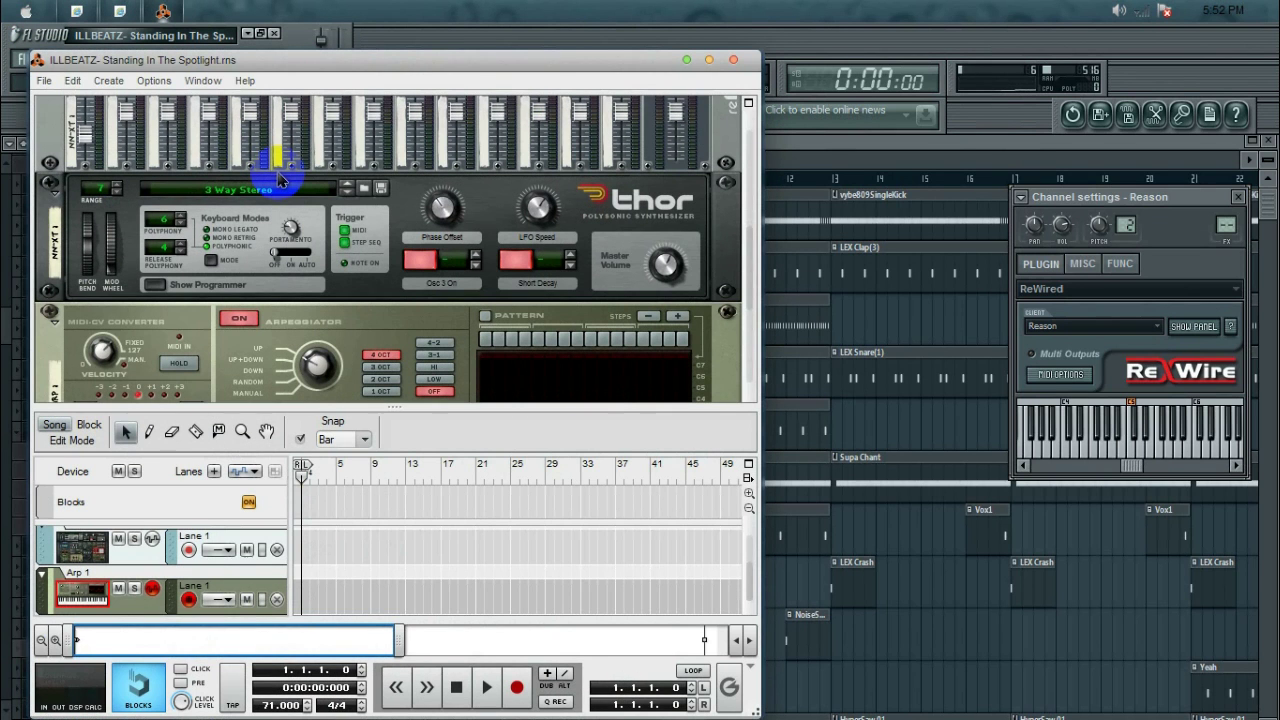
# Switch to FL Studio, stop playback and show the playlist at the start of the arrangement.
pyautogui.click(822, 45)
pyautogui.click(593, 112)
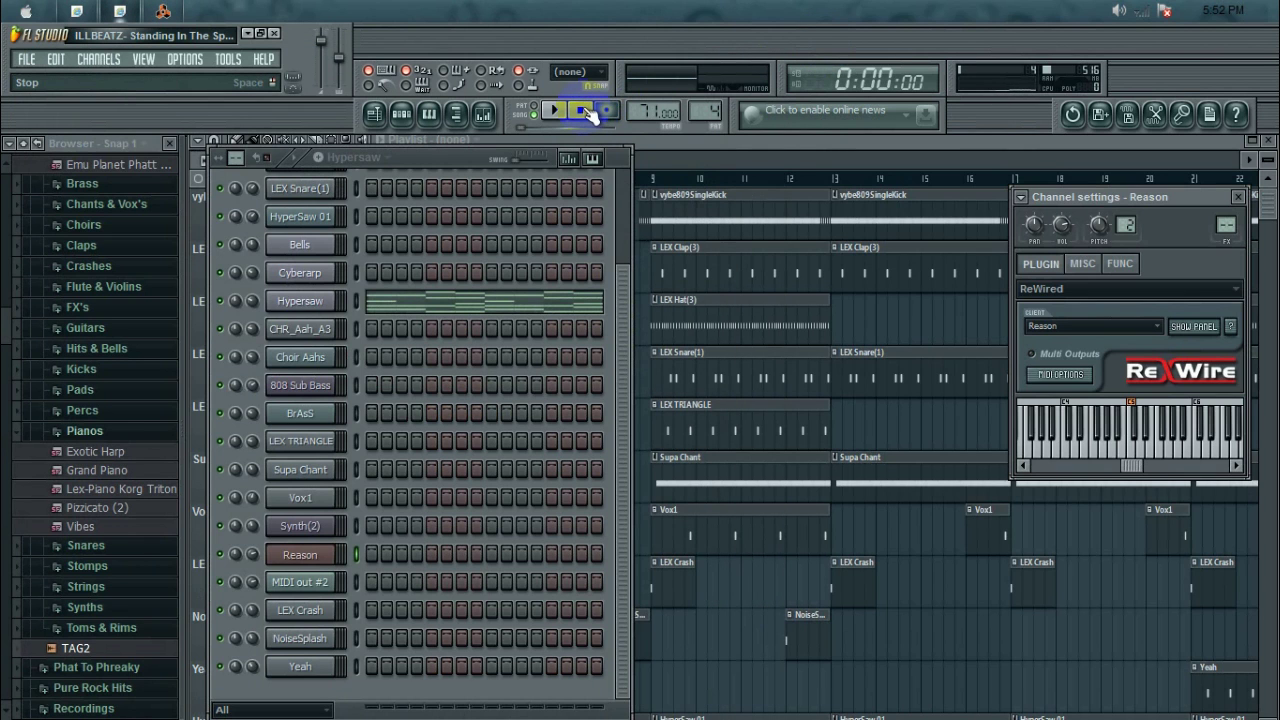
pyautogui.click(374, 113)
pyautogui.click(396, 188)
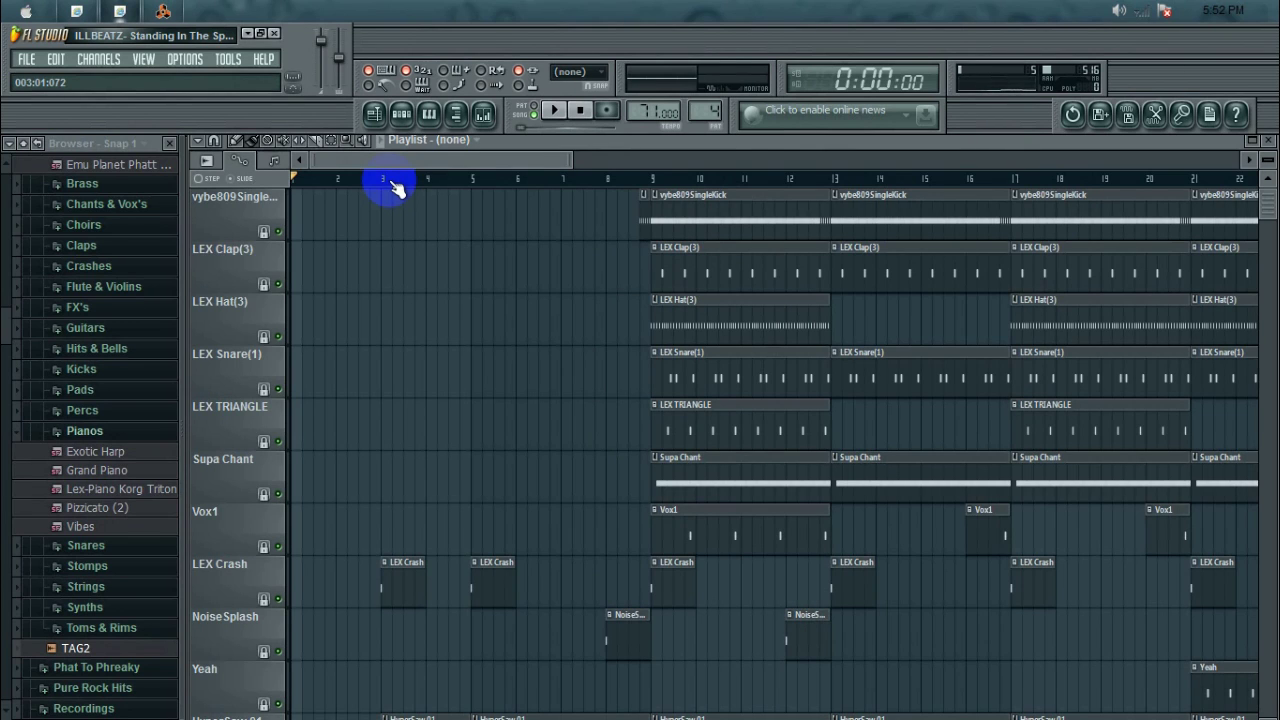
# Bring the lower playlist tracks into view and start playback of the song from the beginning.
pyautogui.moveTo(396, 188)
pyautogui.mouseDown()
pyautogui.moveTo(396, 170)
pyautogui.moveTo(420, 180)
pyautogui.mouseUp()
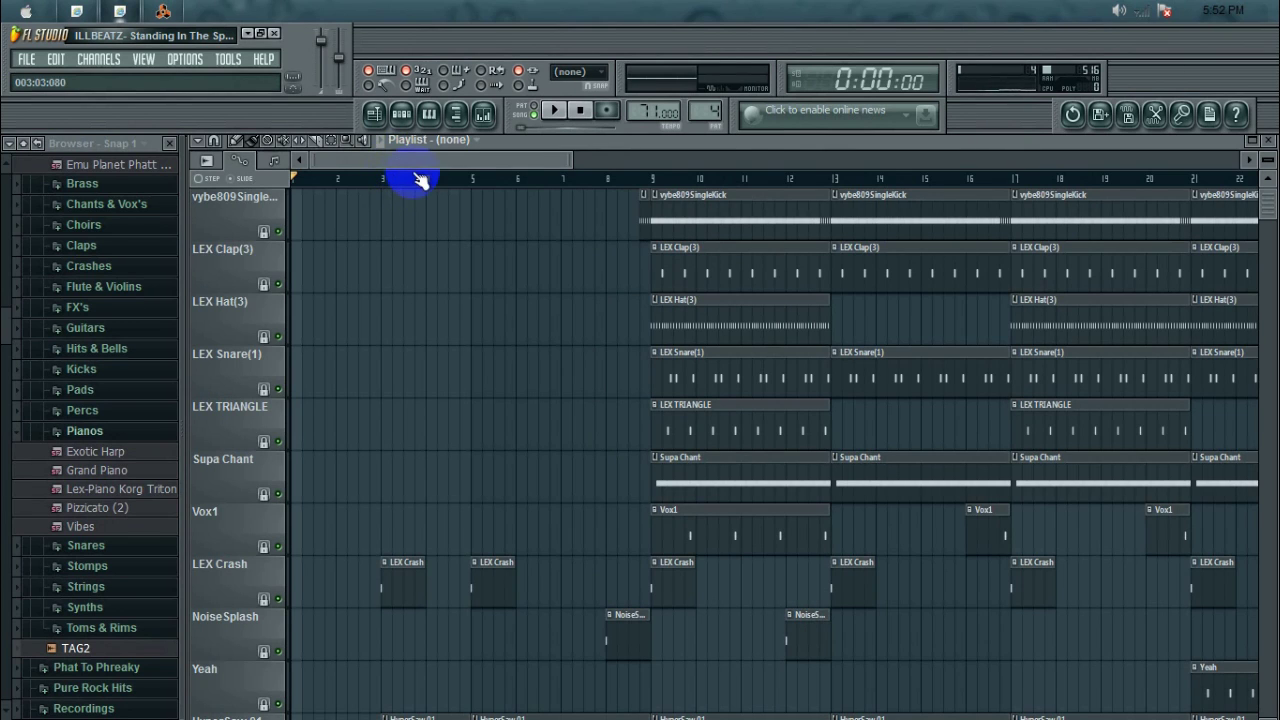
pyautogui.scroll(-2, 420, 180)
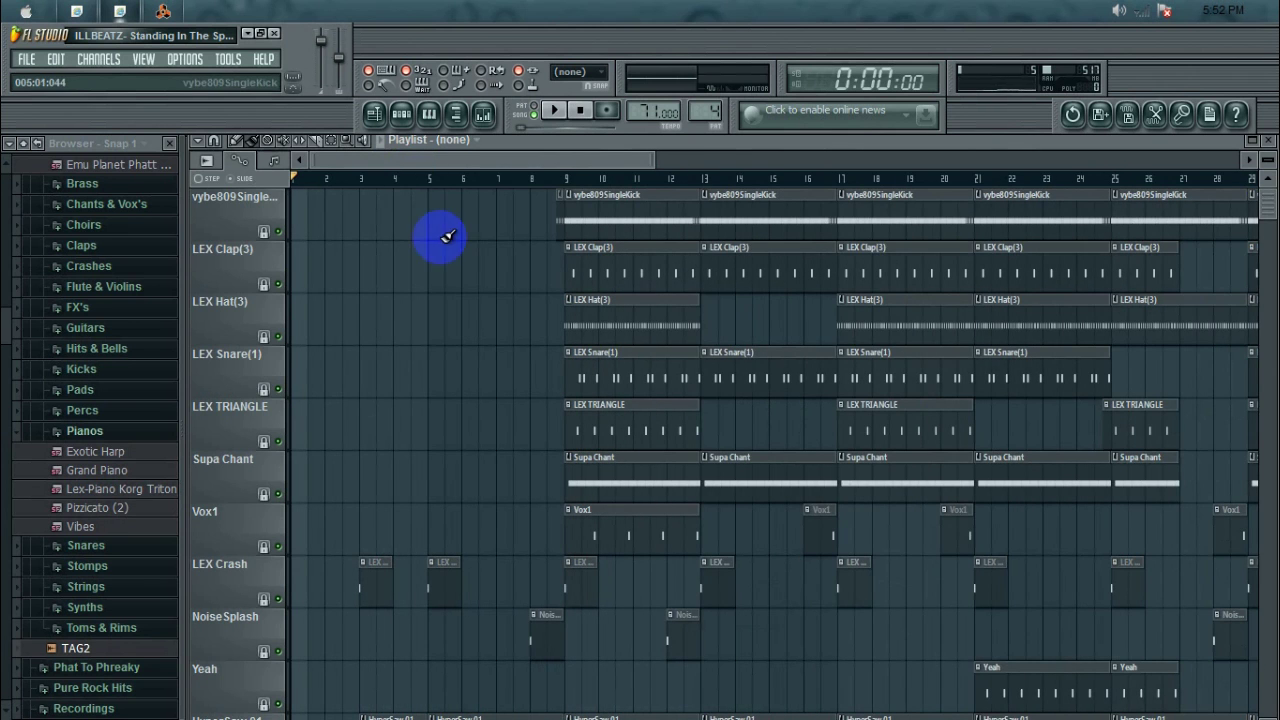
pyautogui.moveTo(1267, 208); pyautogui.dragTo(1268, 340)
pyautogui.moveTo(529, 161); pyautogui.dragTo(428, 165)
pyautogui.click(558, 112)
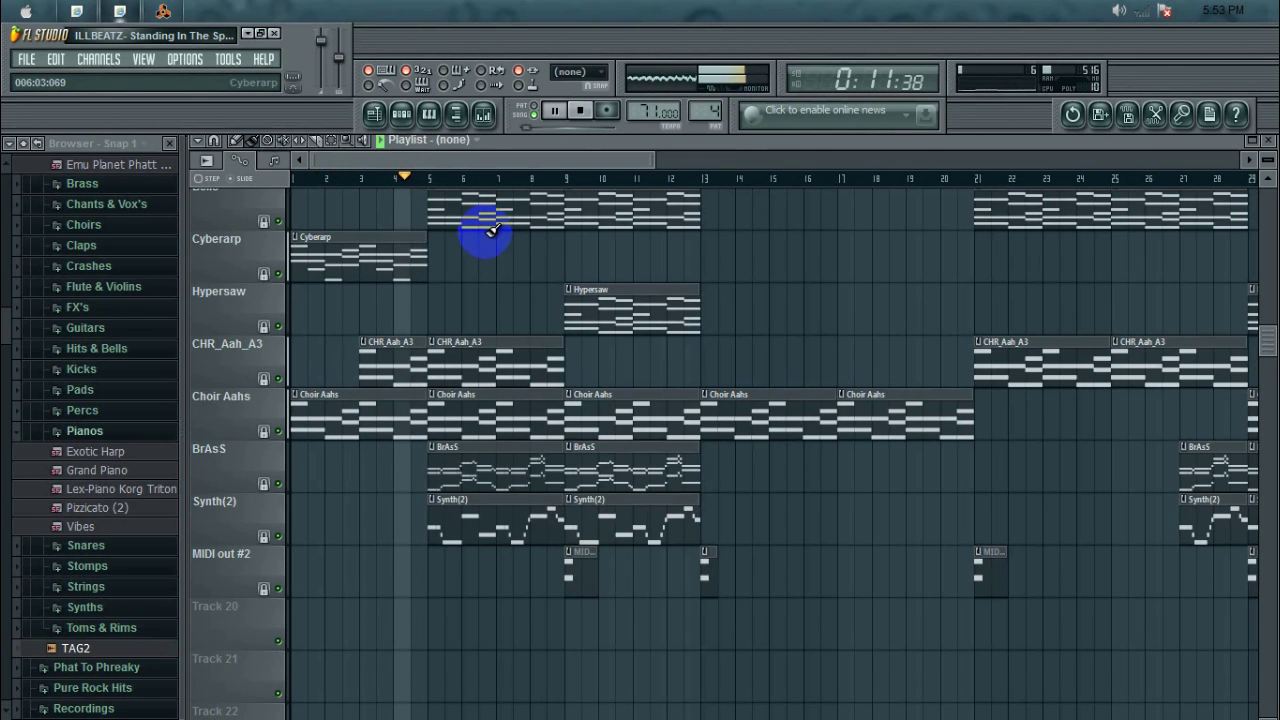
# Look over the playlist tracks from MIDI out #2 up to vybe809SingleKick while the intro plays.
pyautogui.scroll(6, 493, 230)
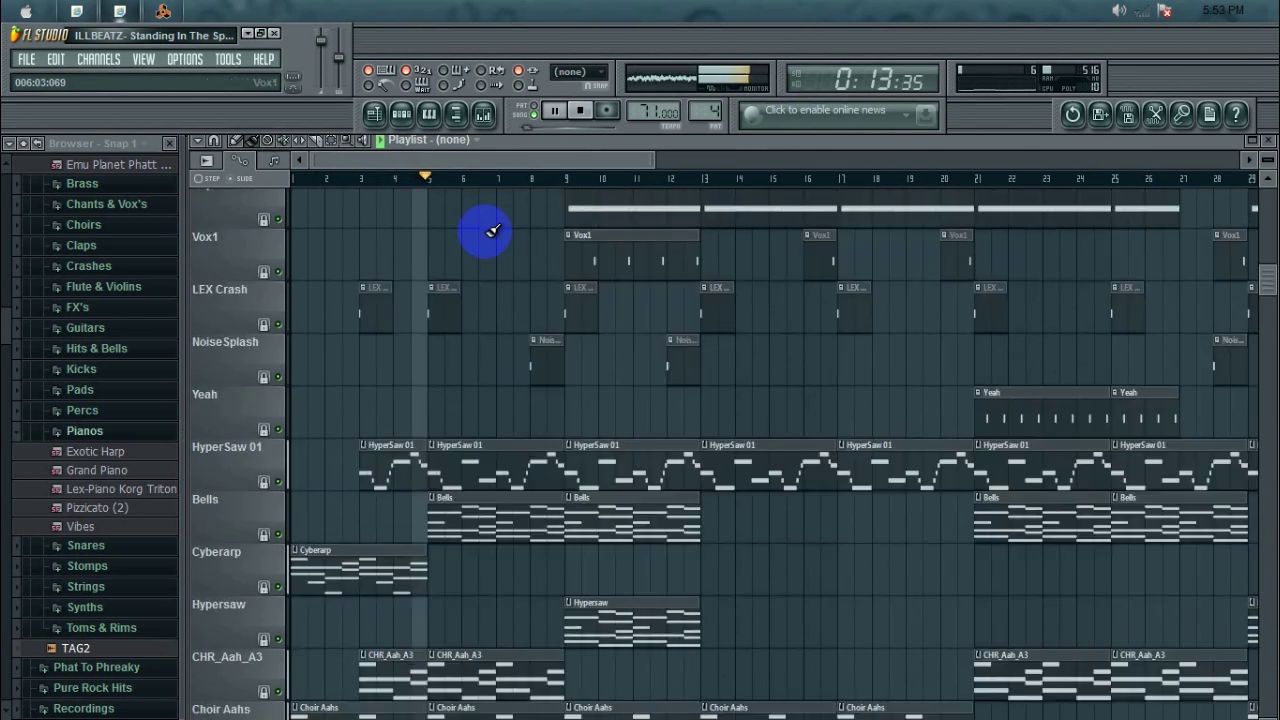
pyautogui.scroll(-1, 493, 230)
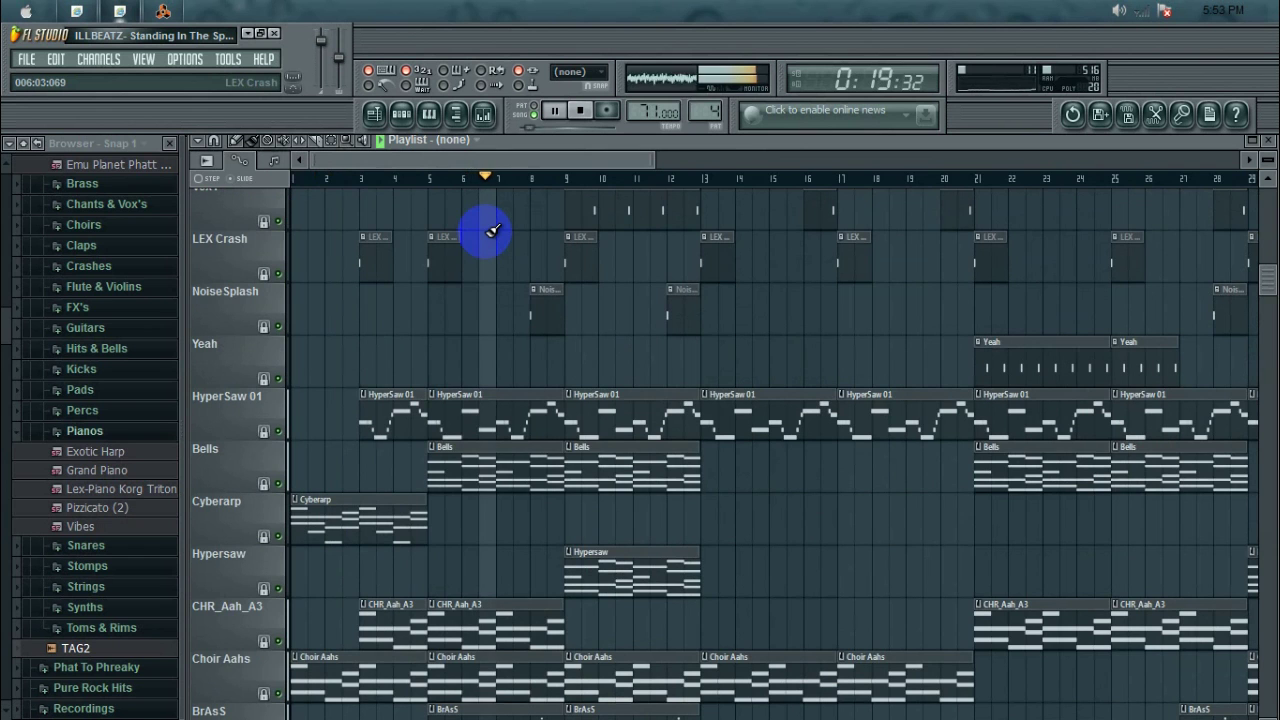
pyautogui.scroll(-3, 490, 232)
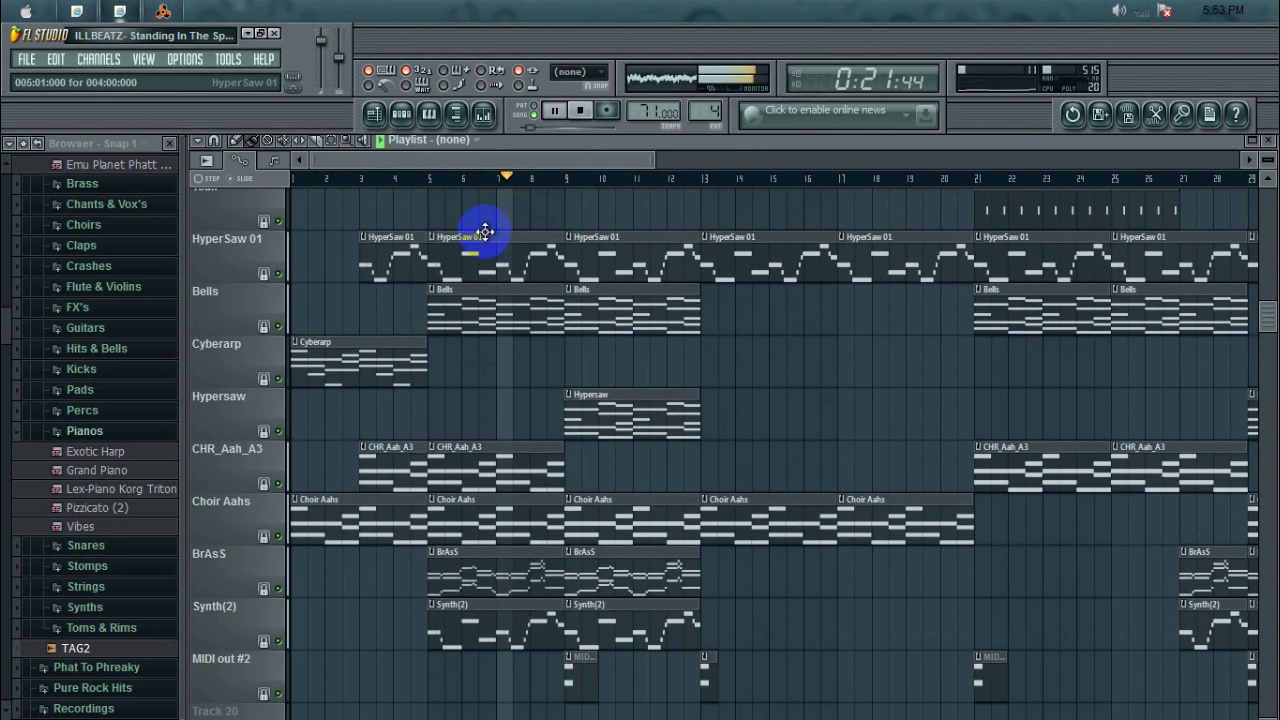
pyautogui.scroll(-3, 486, 232)
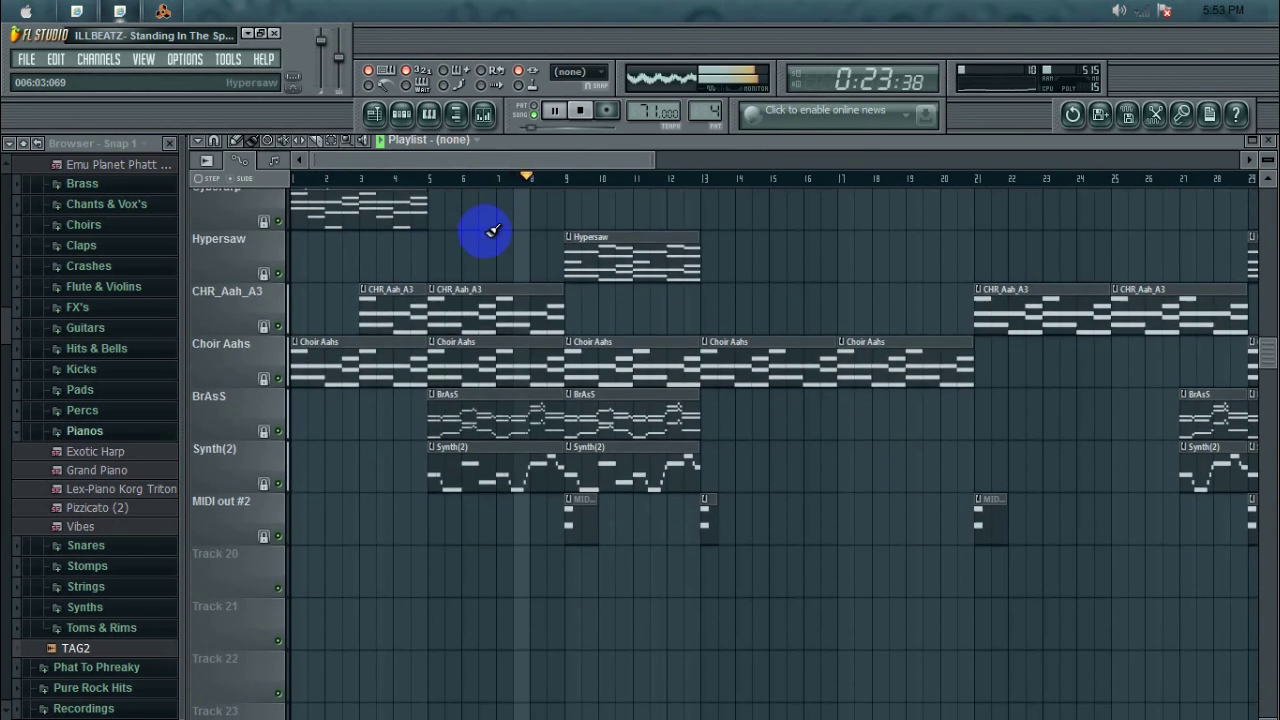
pyautogui.scroll(3, 490, 231)
pyautogui.scroll(8, 493, 231)
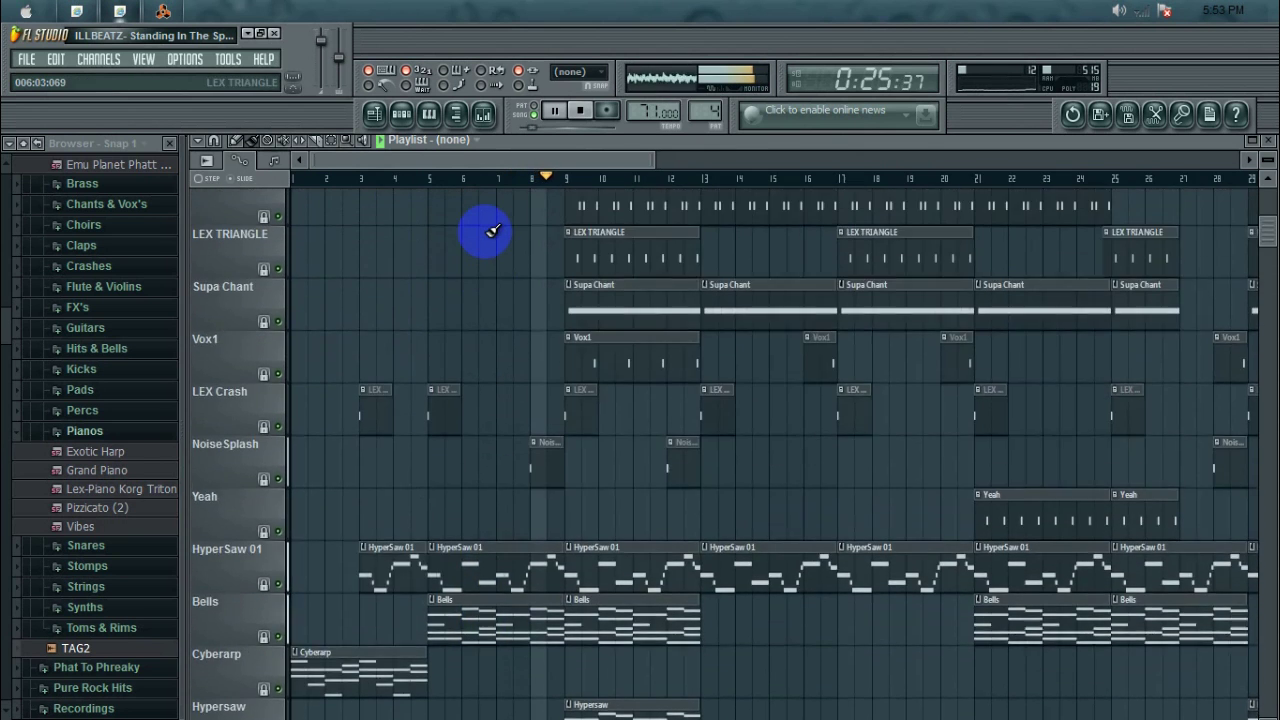
pyautogui.scroll(1, 493, 231)
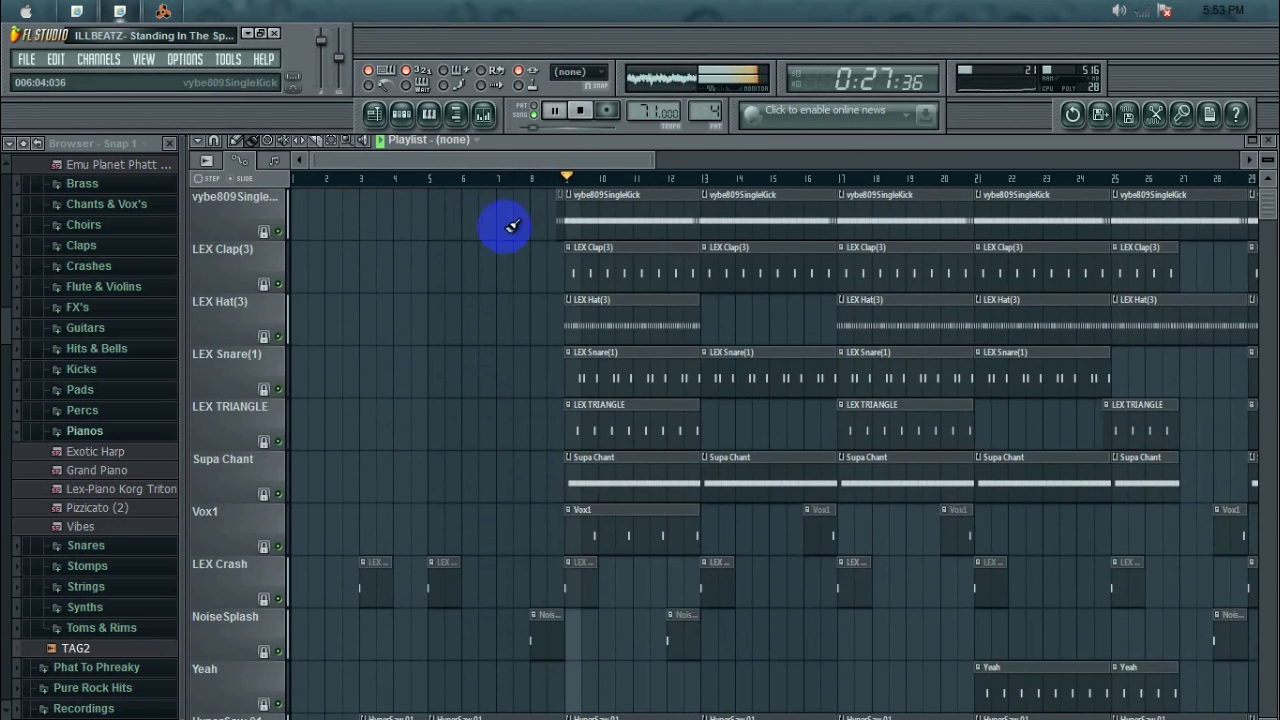
# Examine the notes of the vybe809SingleKick clip at bar 9 in the piano roll, and return to the playlist.
pyautogui.doubleClick(636, 203)
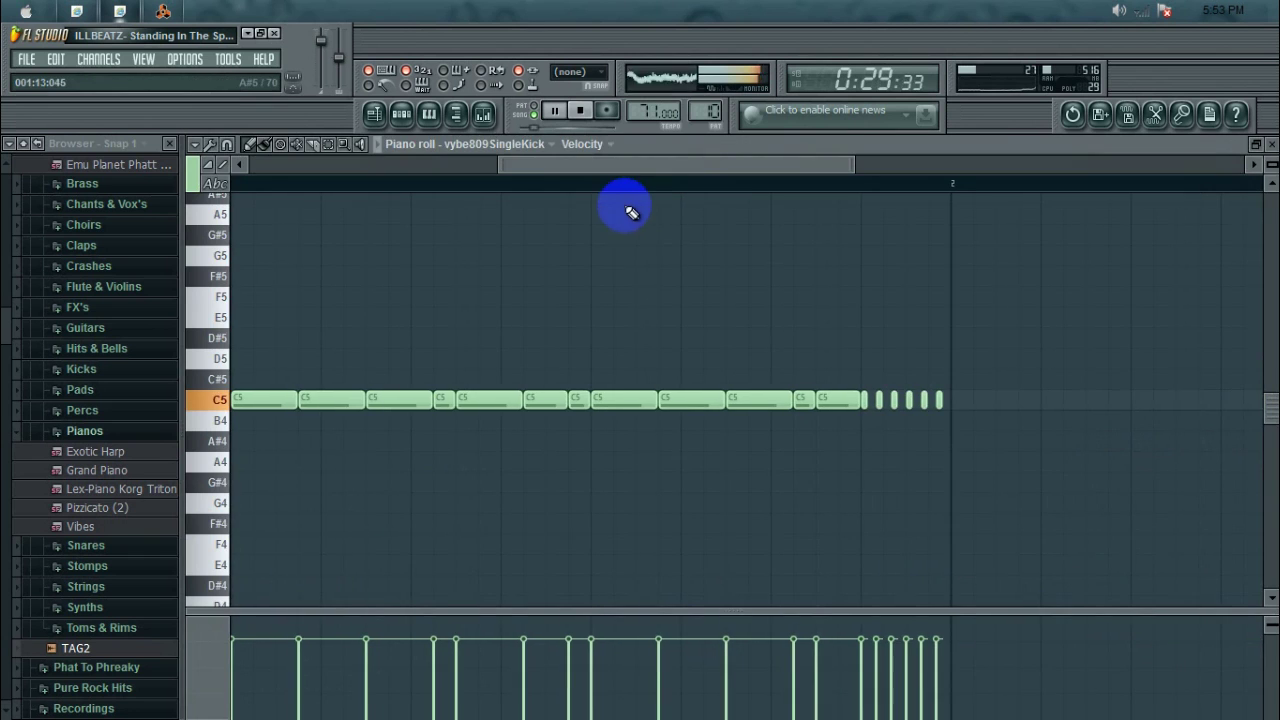
pyautogui.moveTo(598, 172)
pyautogui.mouseDown()
pyautogui.moveTo(426, 172)
pyautogui.moveTo(683, 201)
pyautogui.mouseUp()
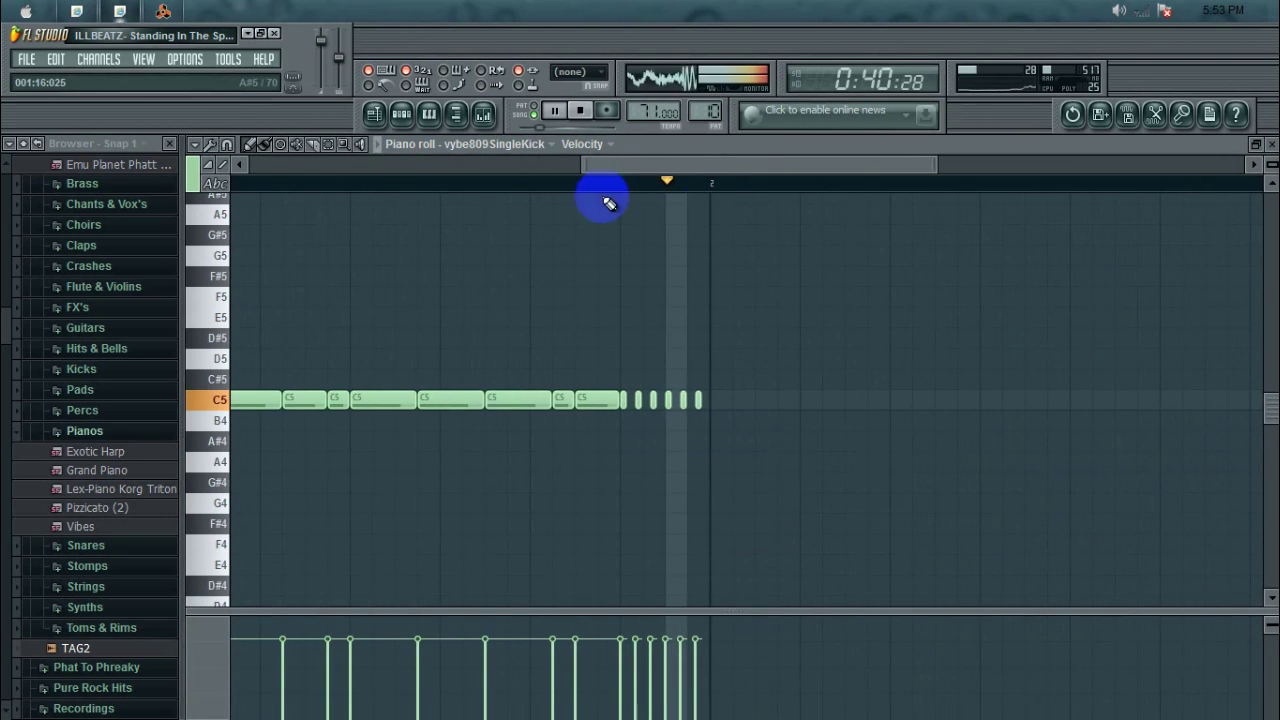
pyautogui.click(375, 114)
pyautogui.click(610, 222)
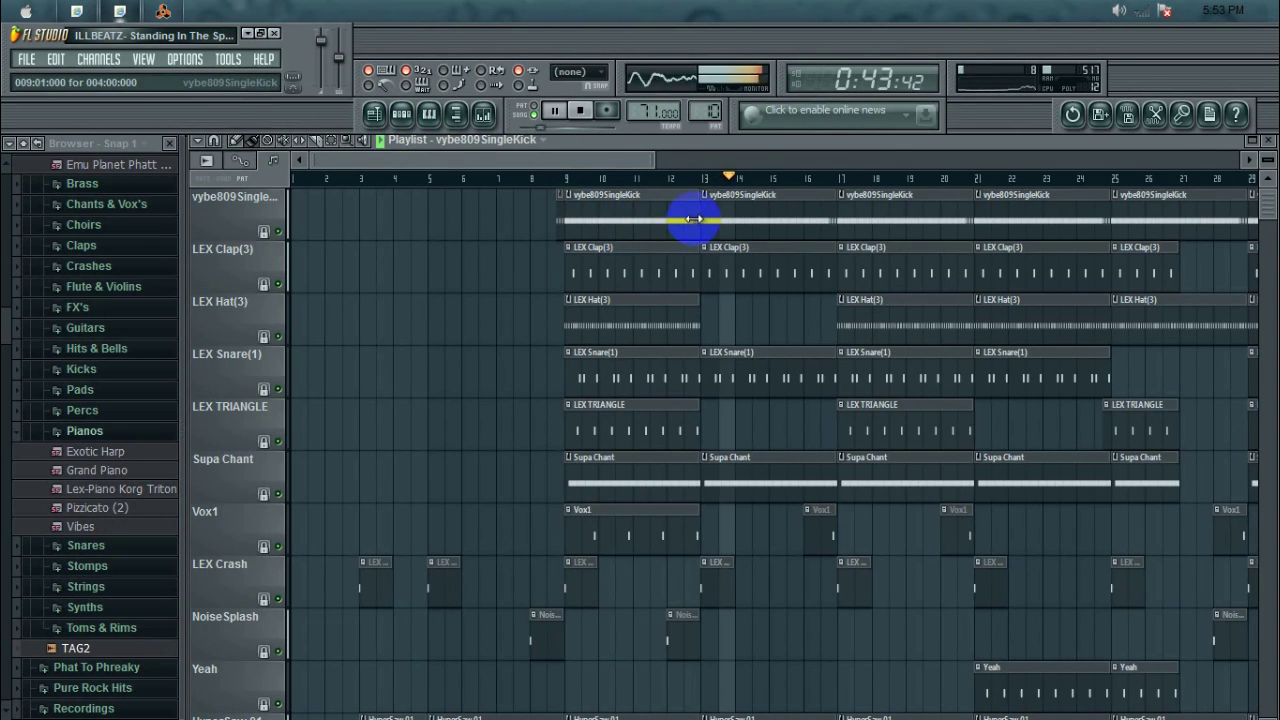
# Examine the melody of the HyperSaw 01 clip at bar 13 in the piano roll, and return to the playlist.
pyautogui.scroll(-4, 700, 250)
pyautogui.doubleClick(768, 508)
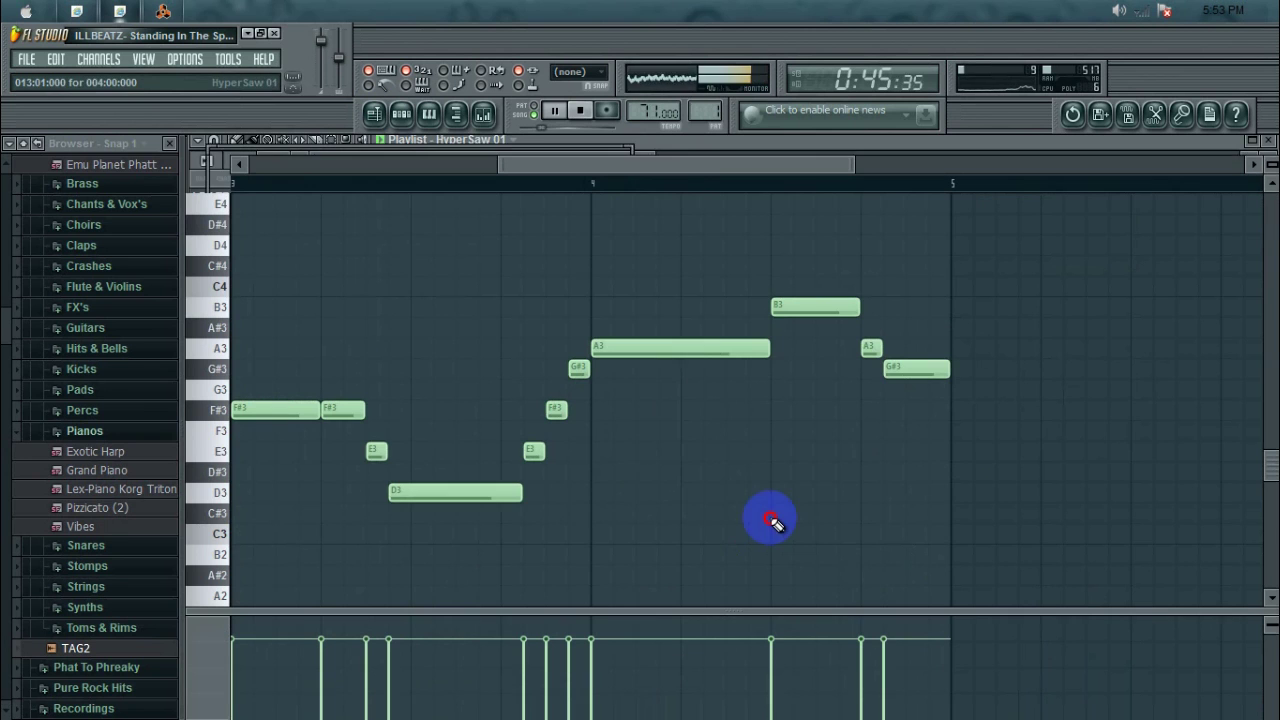
pyautogui.moveTo(600, 163); pyautogui.dragTo(491, 163)
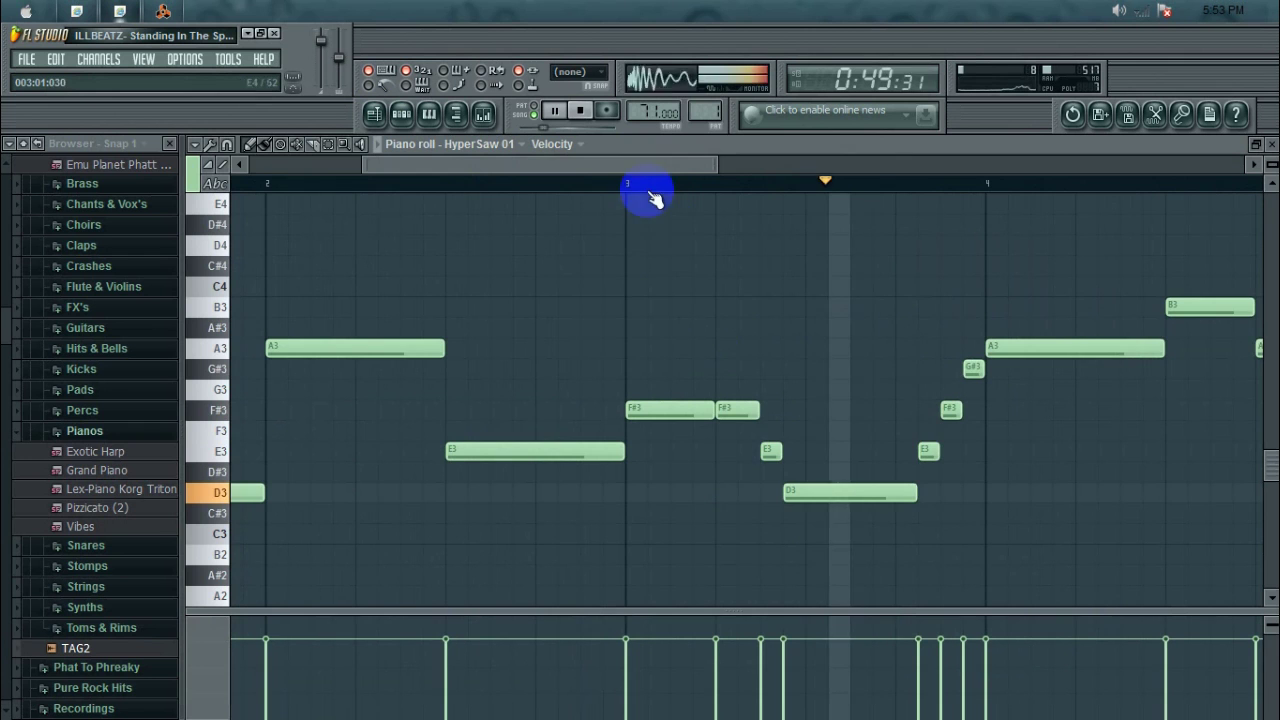
pyautogui.moveTo(618, 168); pyautogui.dragTo(777, 177)
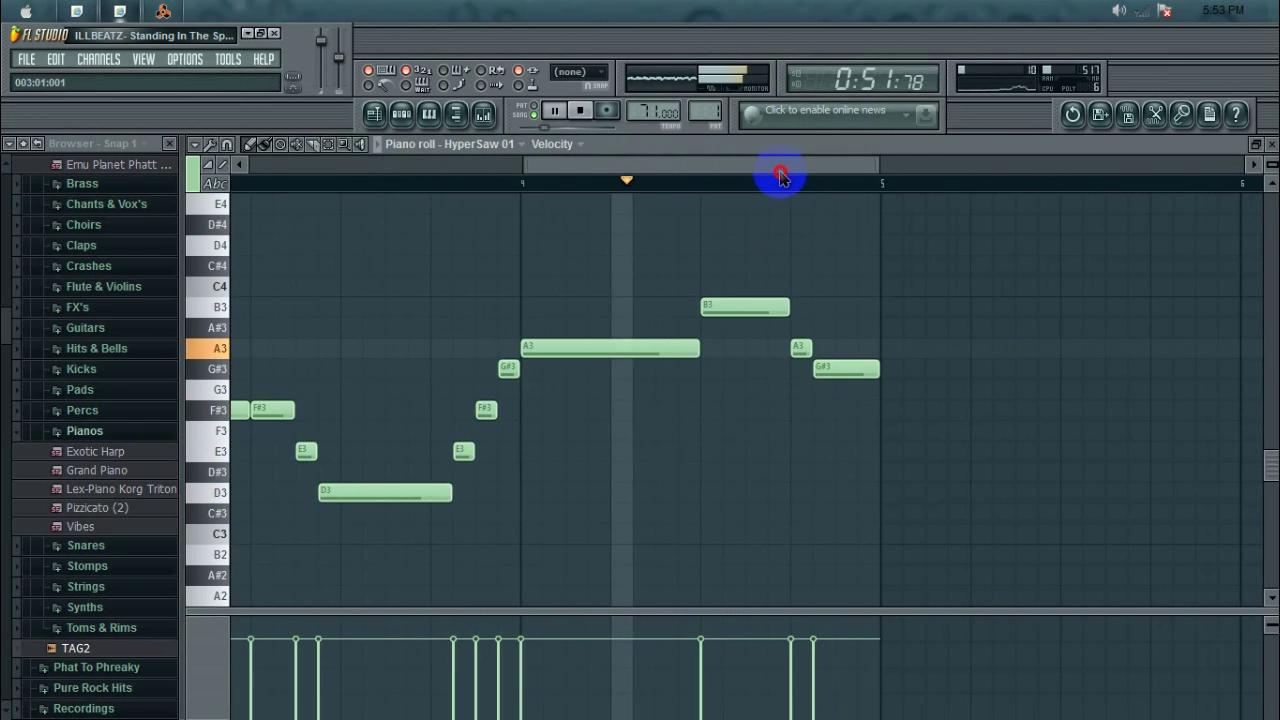
pyautogui.click(385, 115)
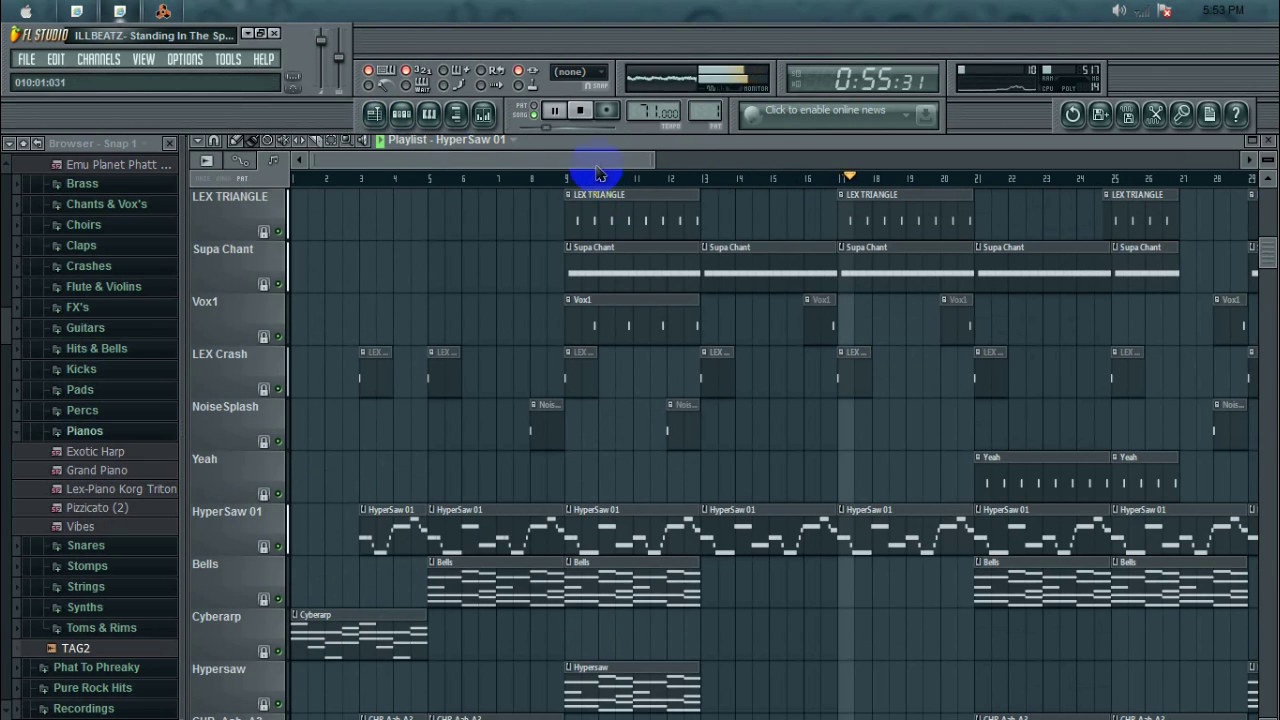
# Review the drum and melodic tracks from bar 9 onward in the playlist, widening the view to about bar 51.
pyautogui.moveTo(595, 173); pyautogui.dragTo(684, 172)
pyautogui.scroll(-1, 712, 263)
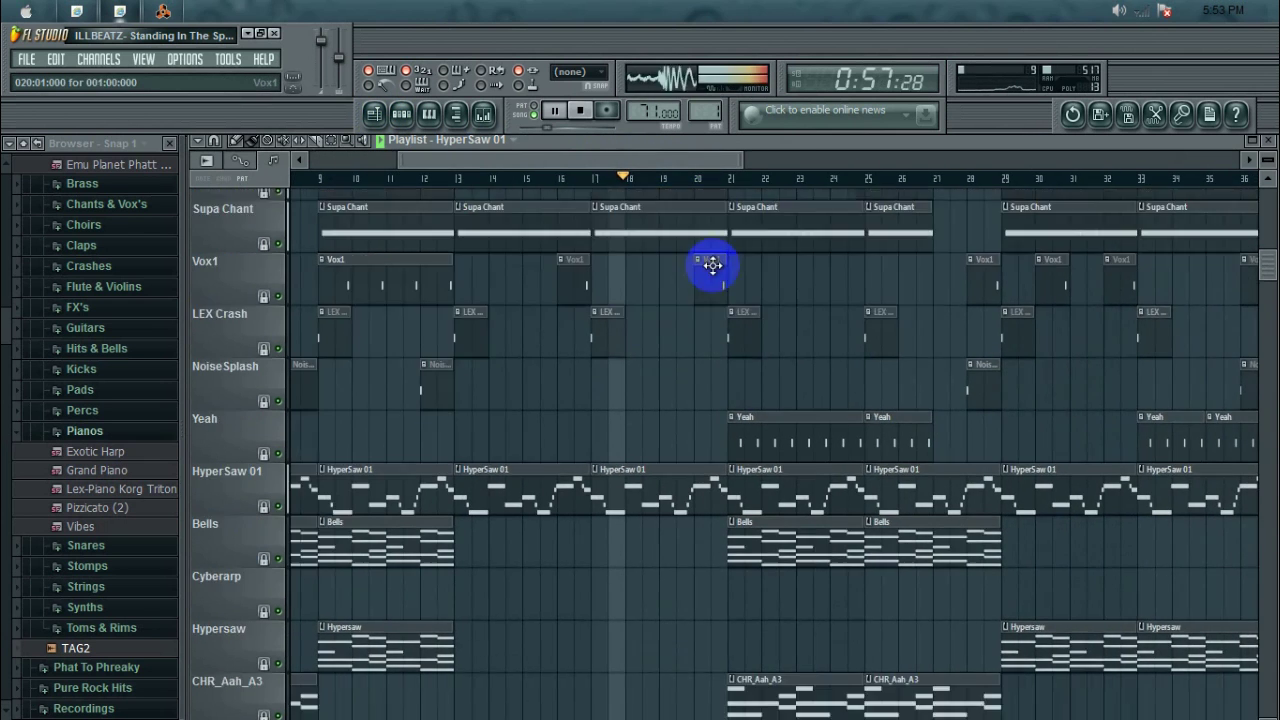
pyautogui.scroll(-6, 712, 263)
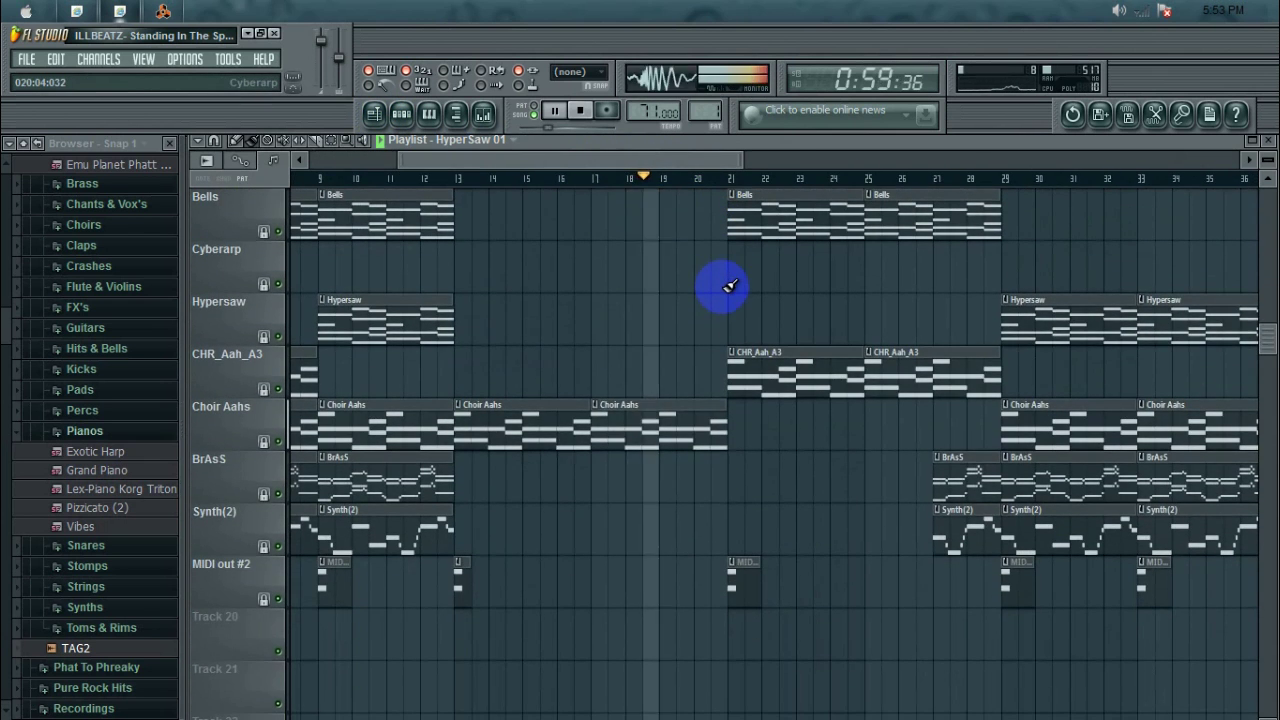
pyautogui.scroll(5, 730, 287)
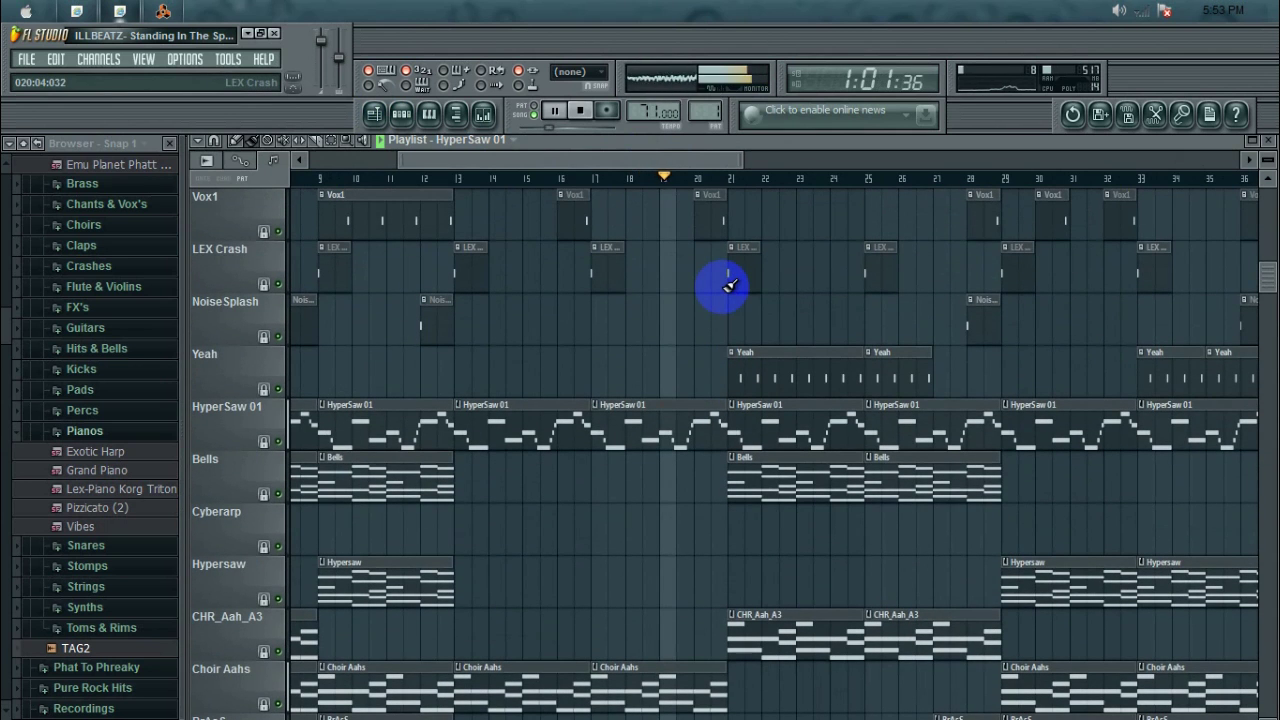
pyautogui.scroll(-5, 730, 287)
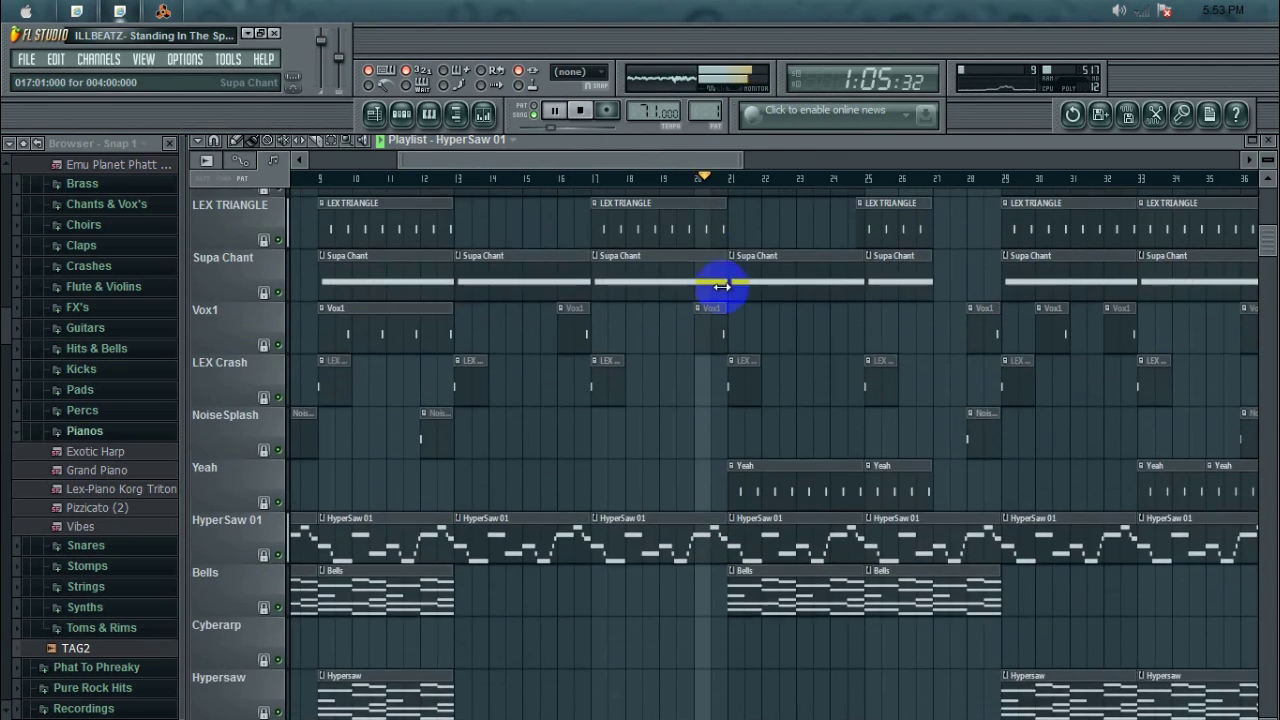
pyautogui.scroll(2, 721, 287)
pyautogui.scroll(2, 721, 287)
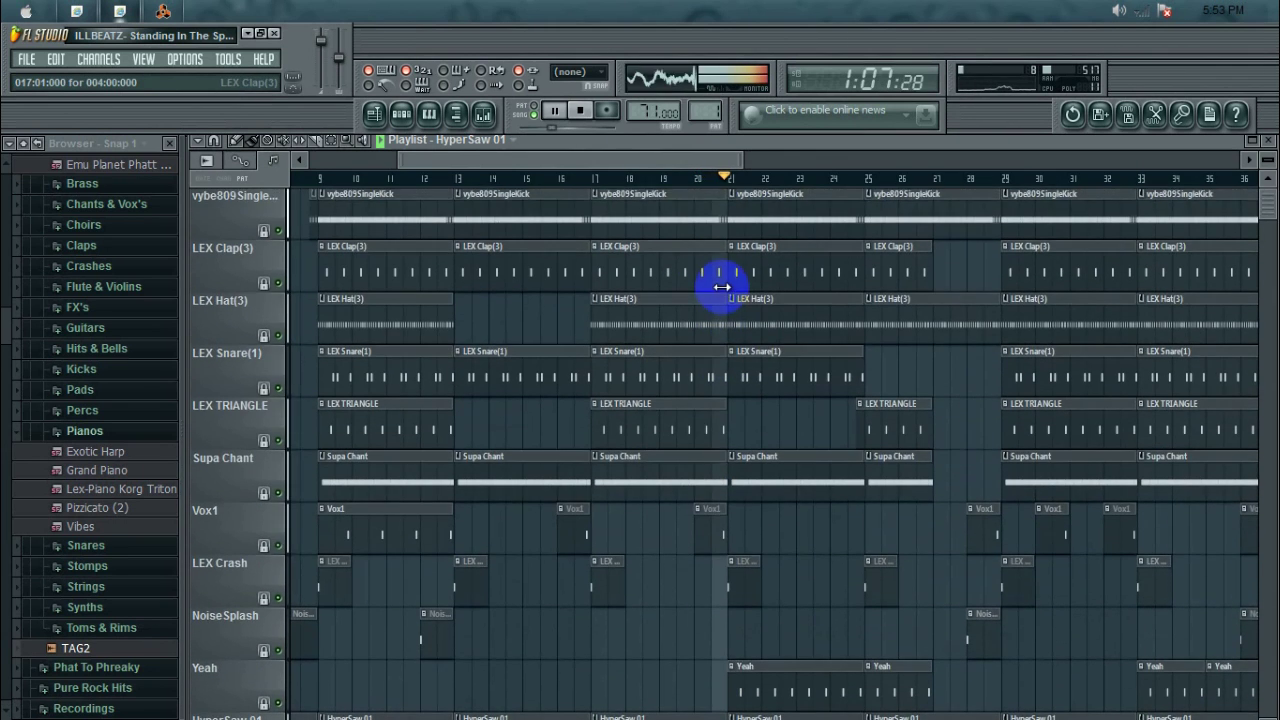
pyautogui.scroll(-1, 721, 287)
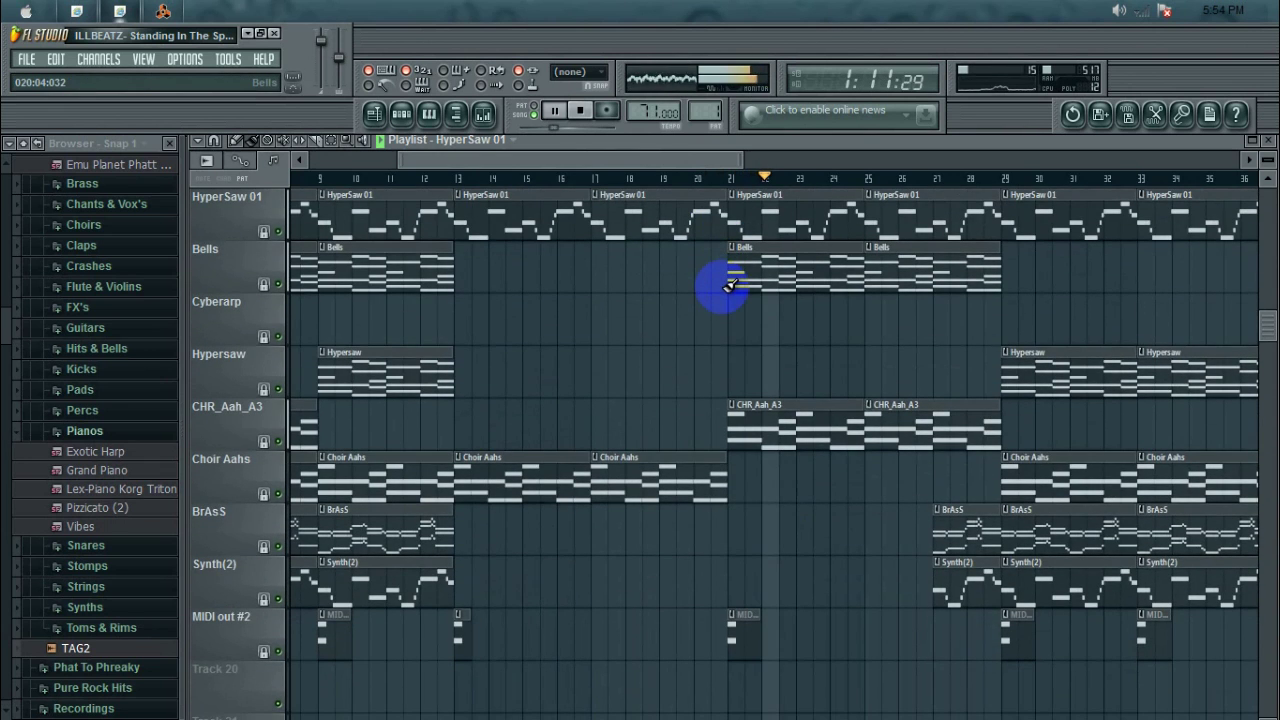
pyautogui.scroll(2, 721, 287)
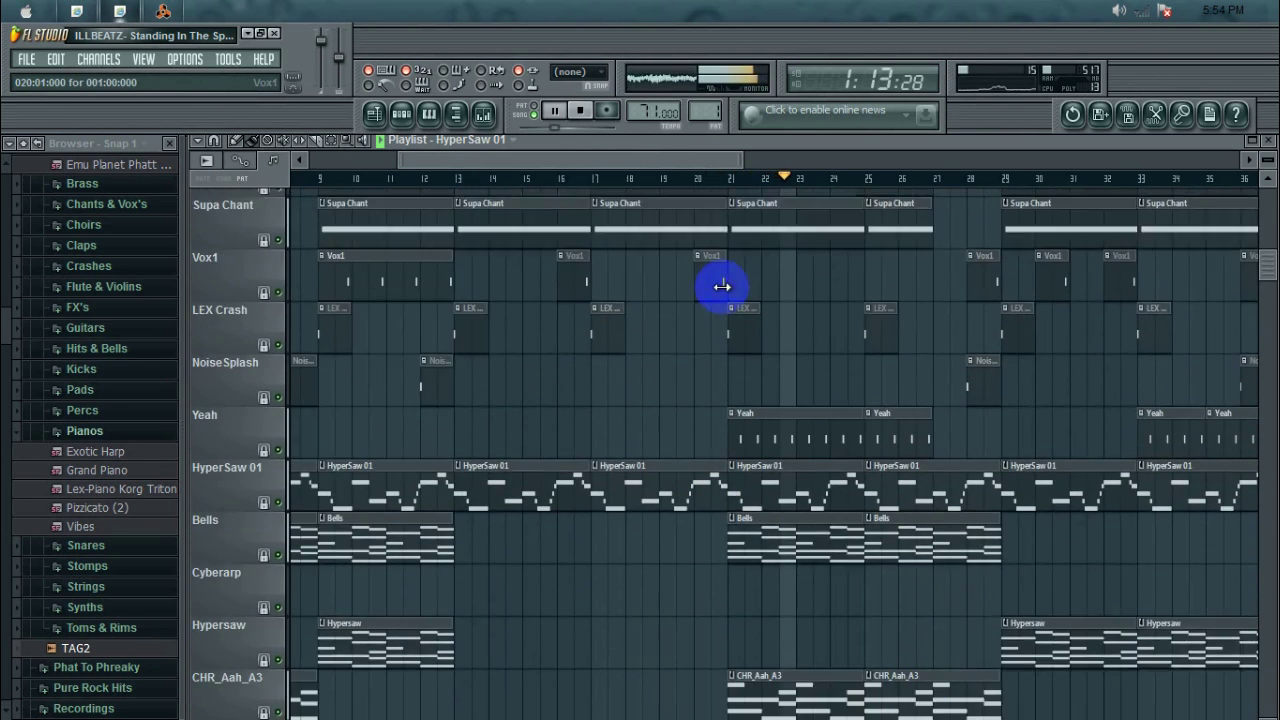
pyautogui.moveTo(670, 162); pyautogui.dragTo(700, 185)
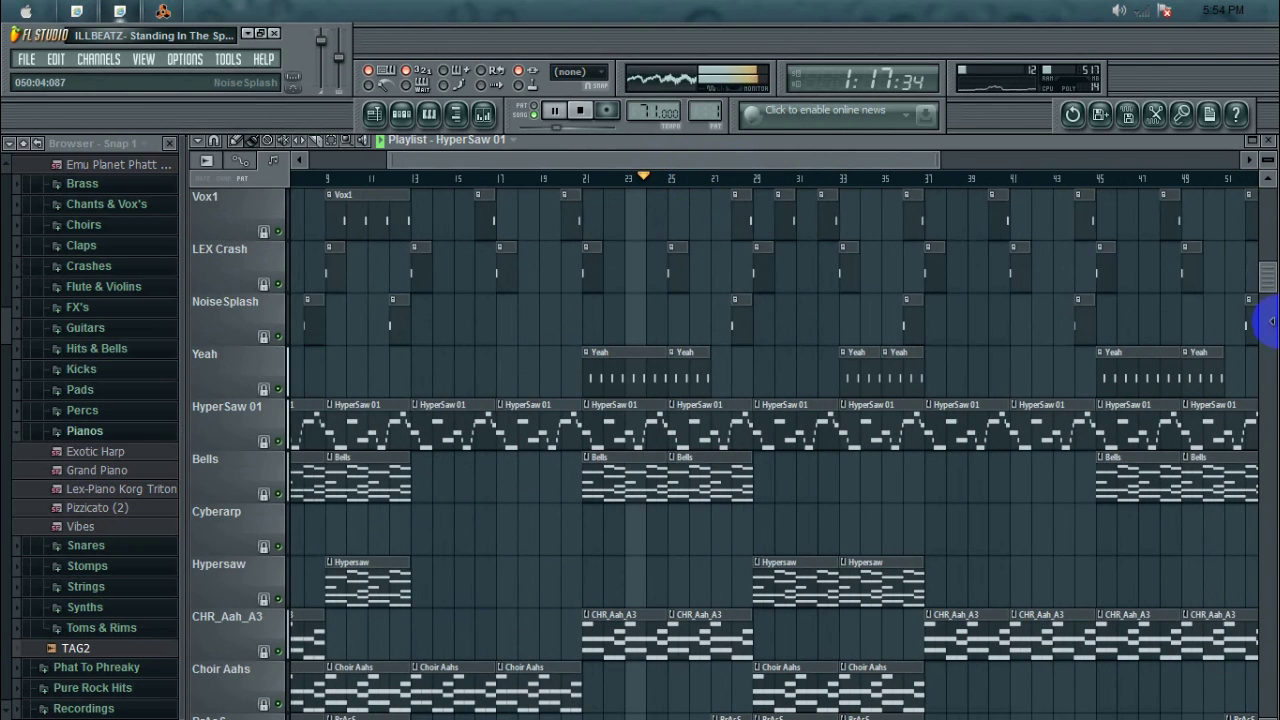
pyautogui.moveTo(1270, 290); pyautogui.dragTo(1272, 343)
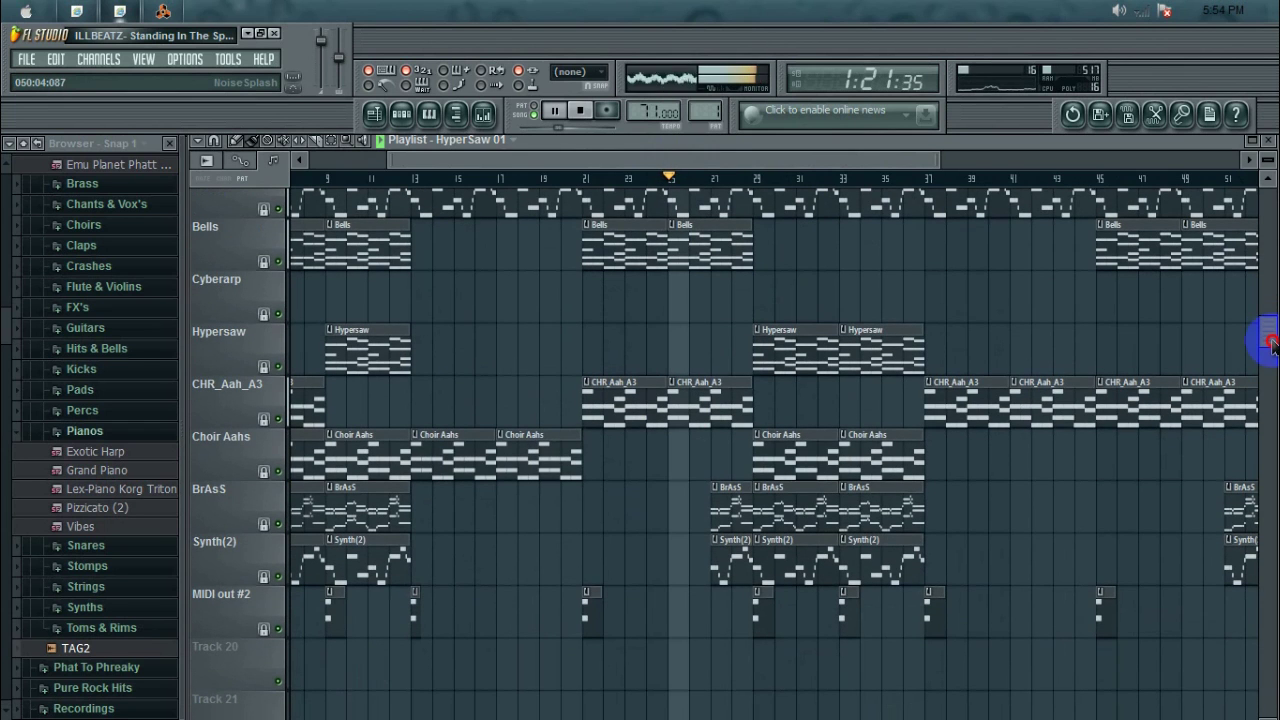
# Examine the chords of the Bells clip at bar 25 in the piano roll, and return to the playlist.
pyautogui.doubleClick(717, 229)
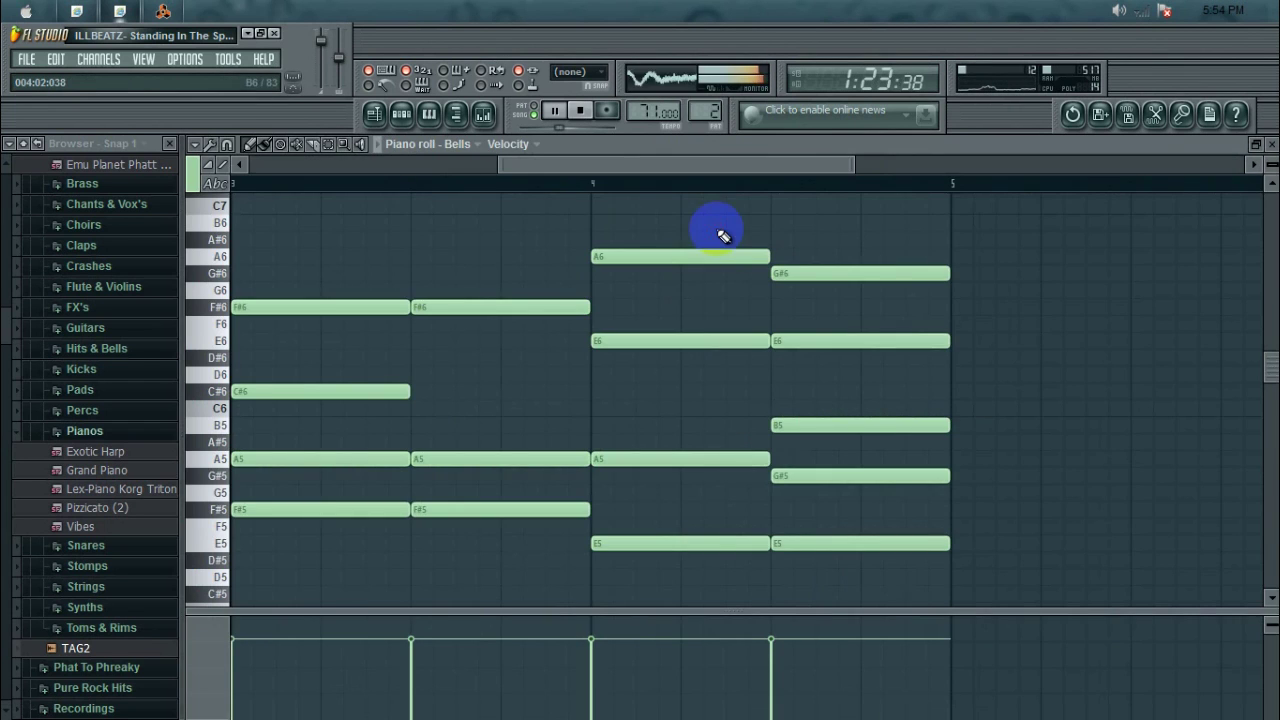
pyautogui.moveTo(627, 167); pyautogui.dragTo(517, 180)
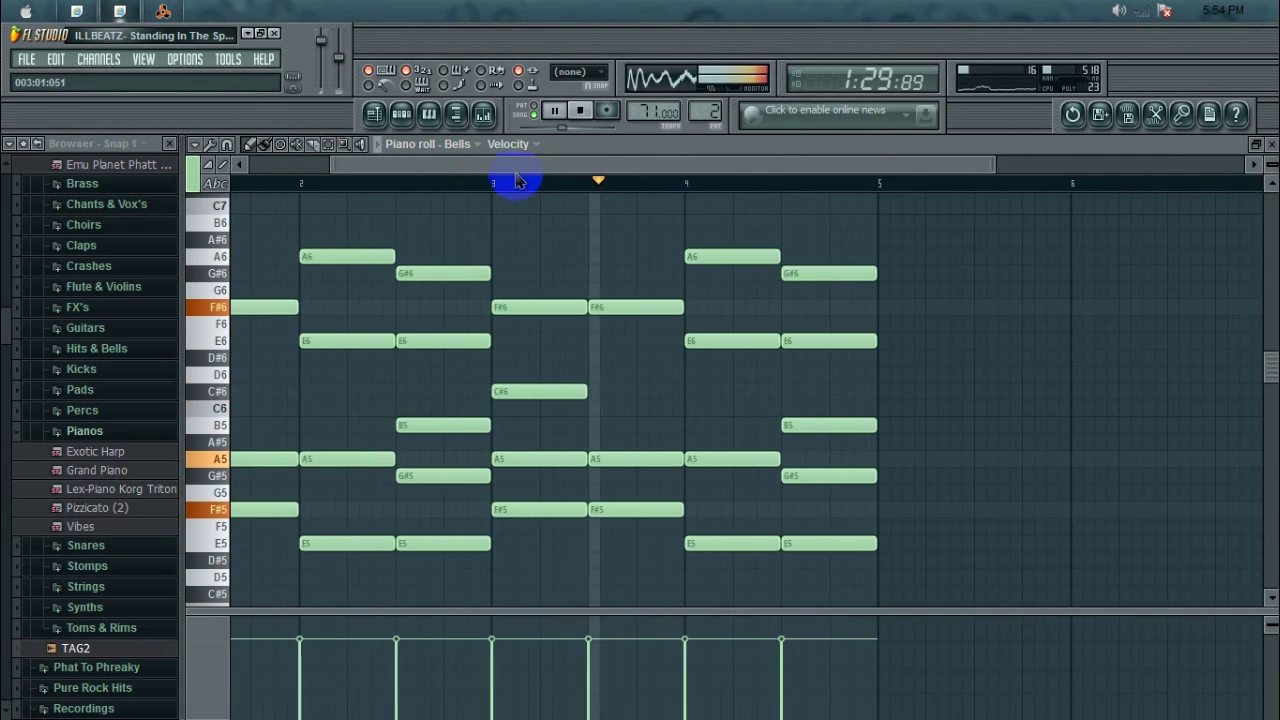
pyautogui.click(376, 114)
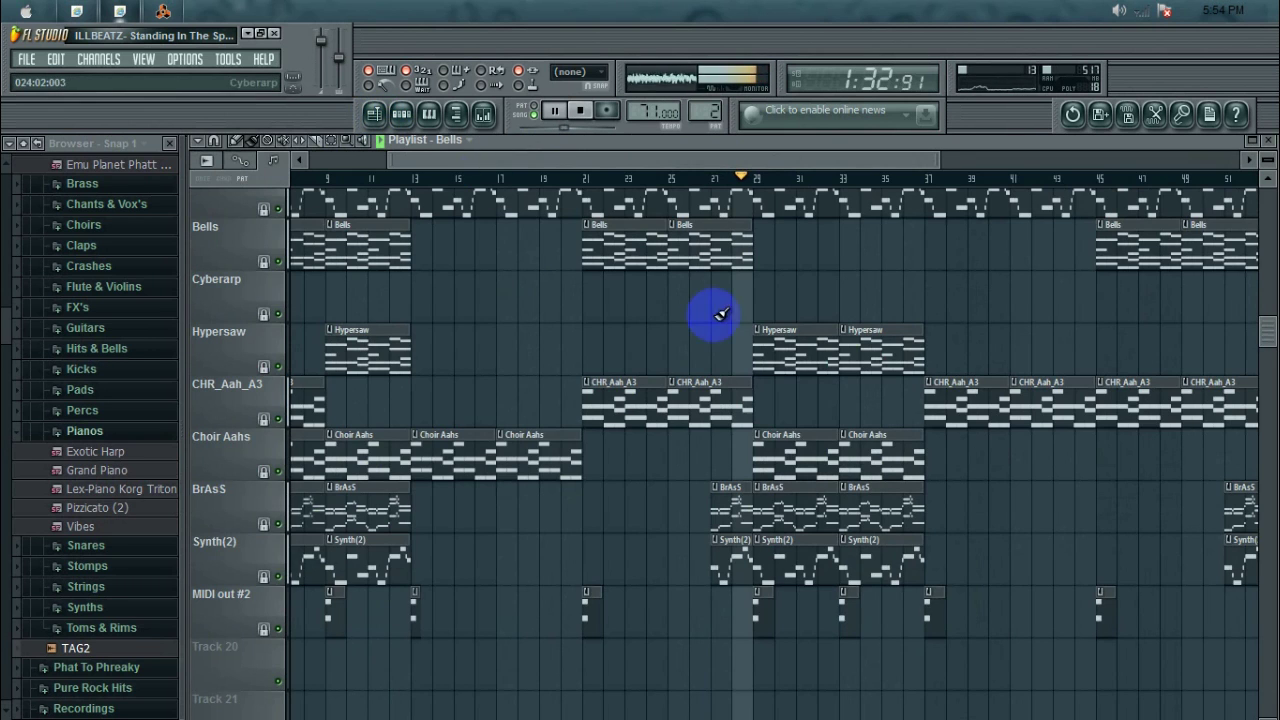
# Examine the full four-bar BrAsS pattern from the clip at bar 29 in the piano roll, and return to the playlist.
pyautogui.doubleClick(800, 492)
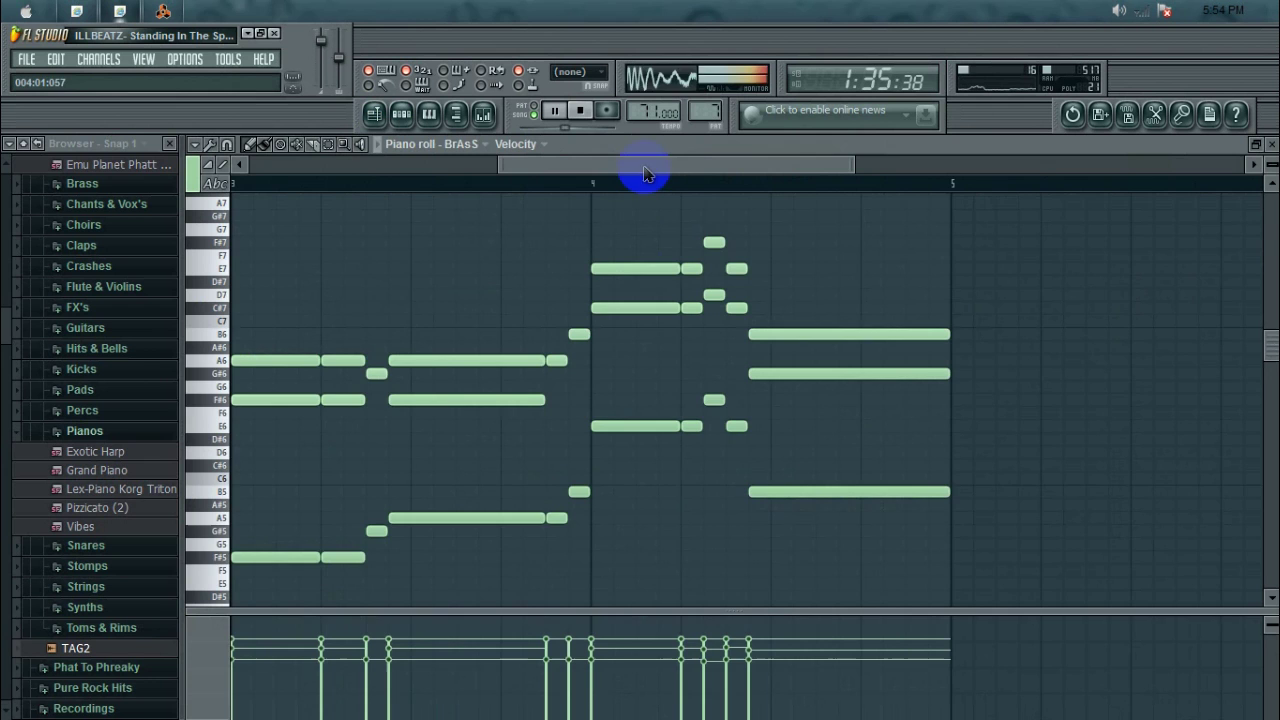
pyautogui.scroll(-3, 637, 190)
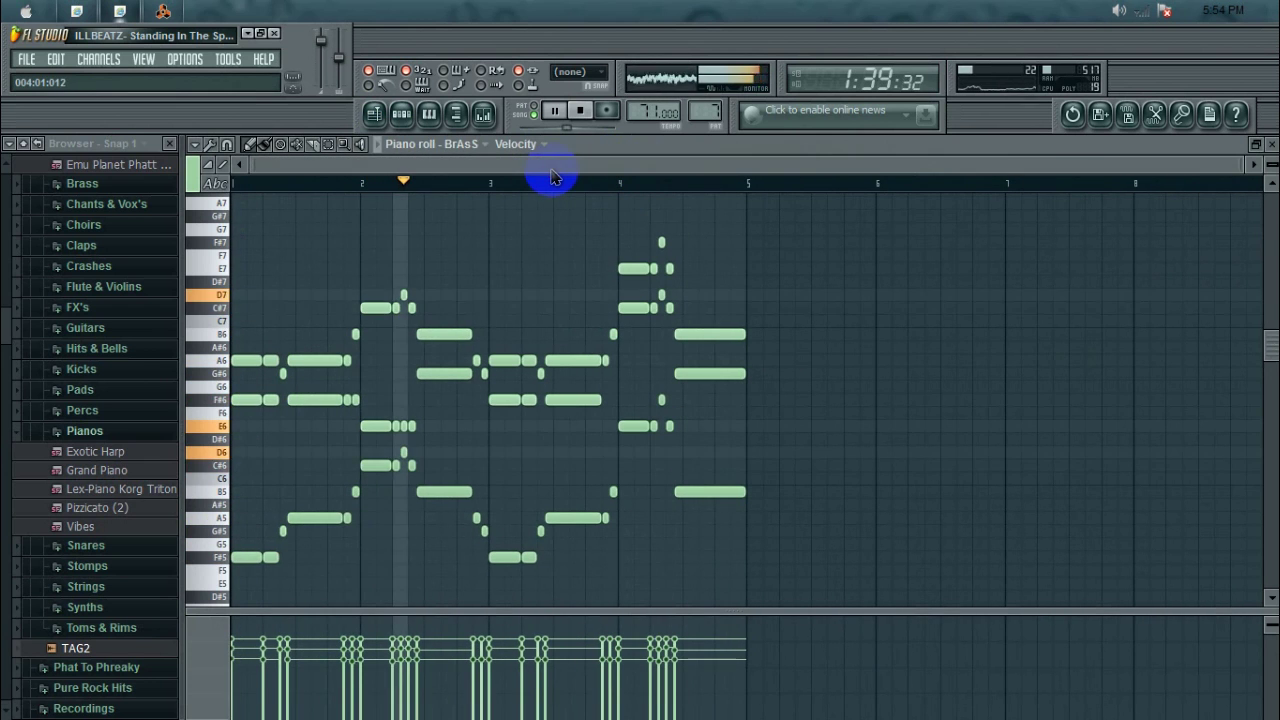
pyautogui.scroll(2, 553, 186)
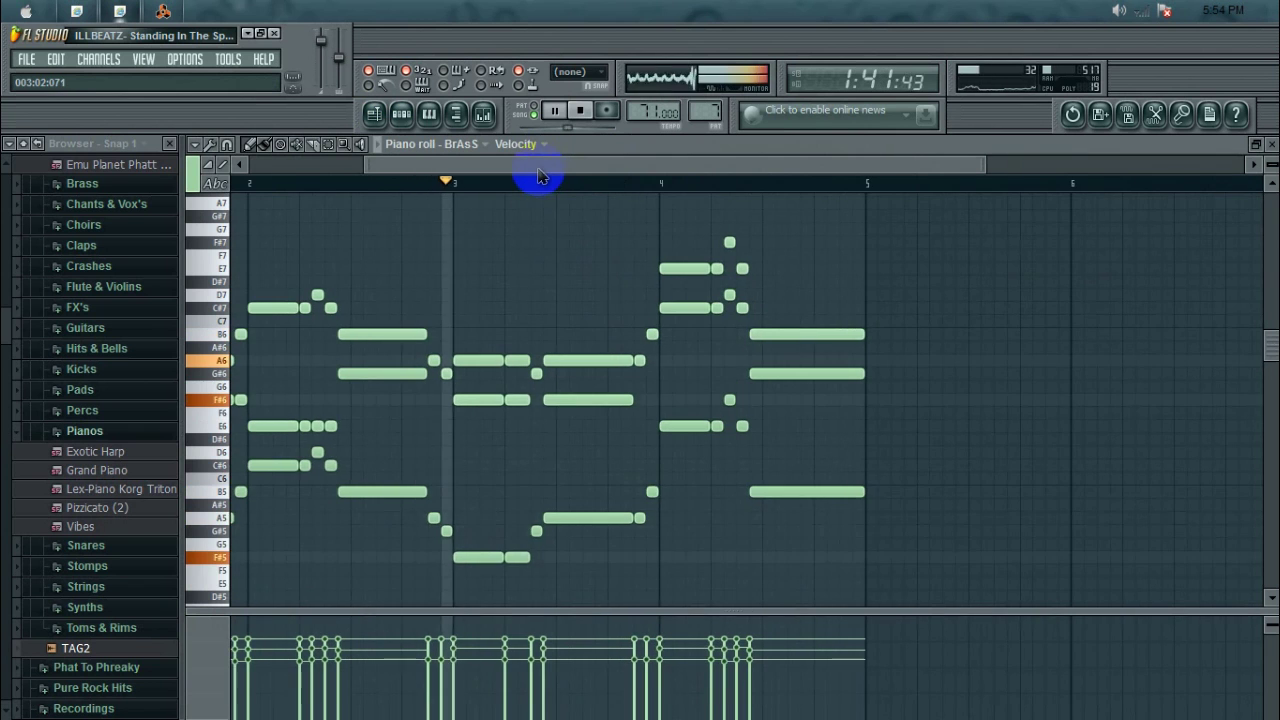
pyautogui.scroll(2, 400, 172)
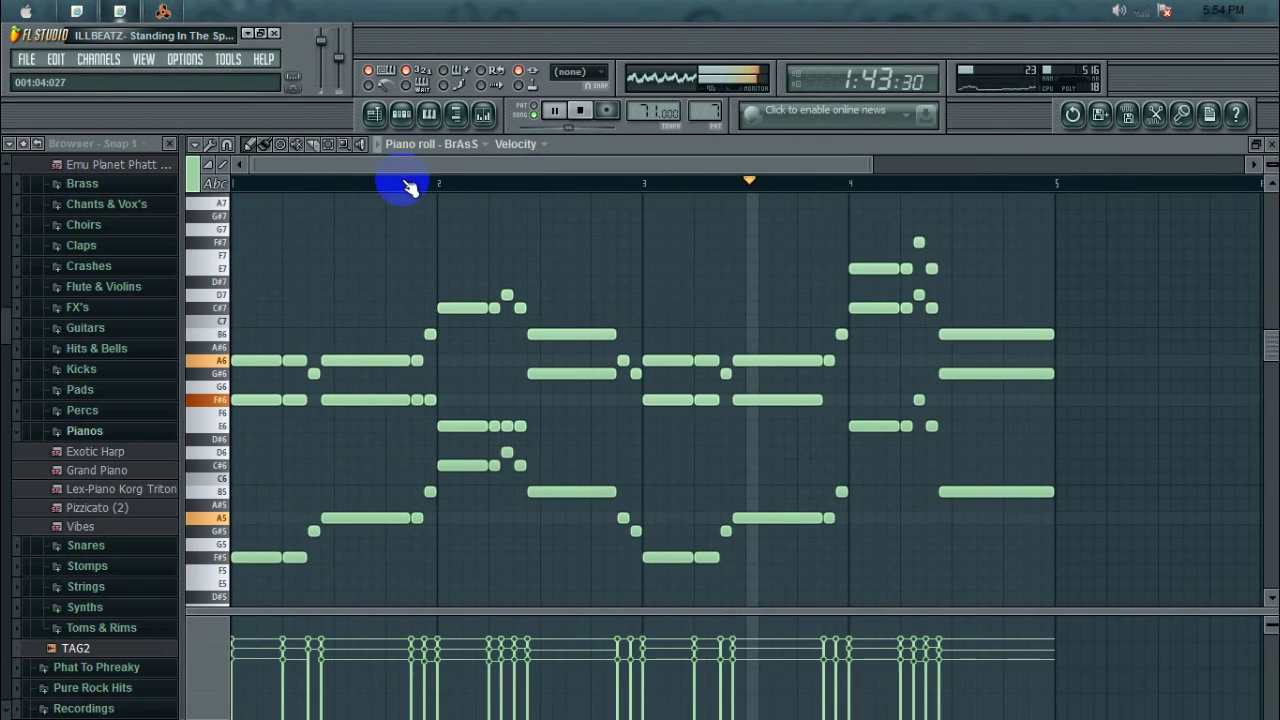
pyautogui.scroll(1, 400, 170)
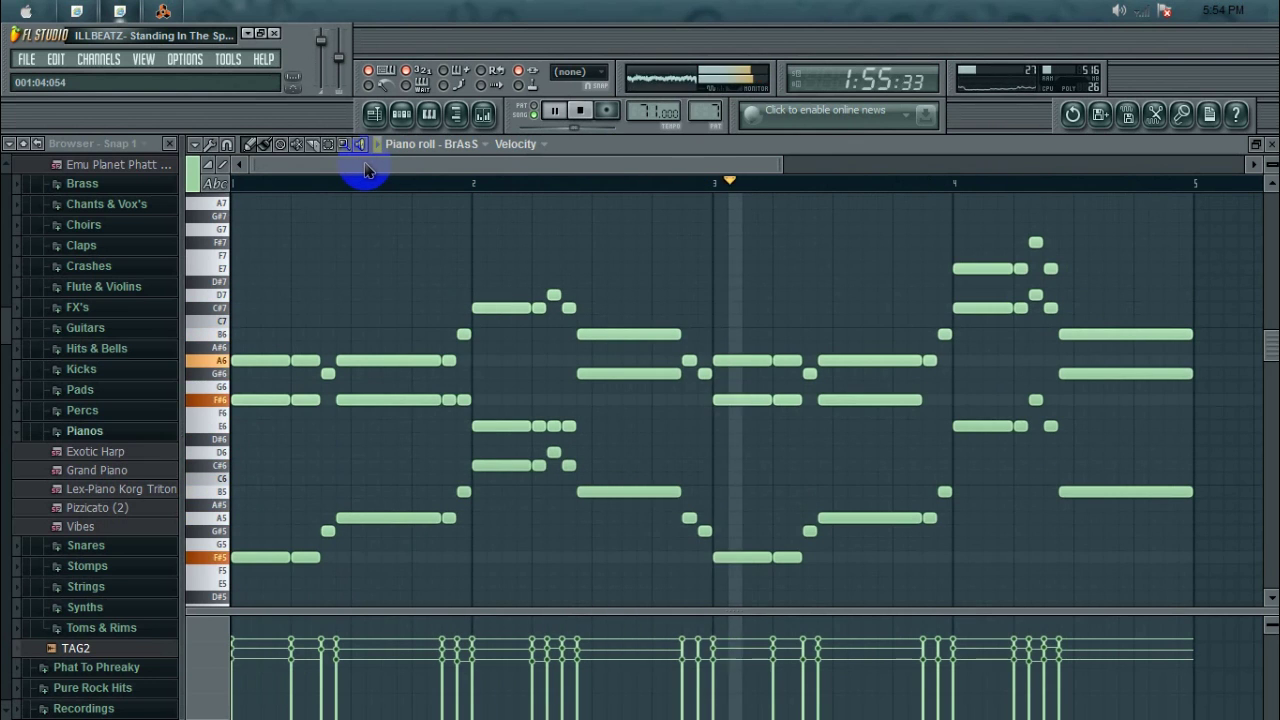
pyautogui.click(382, 113)
# Examine the full four-bar chord pattern of the CHR_Aah_A3 clip at bar 37 in the piano roll, and return to the playlist.
pyautogui.moveTo(672, 165); pyautogui.dragTo(800, 165)
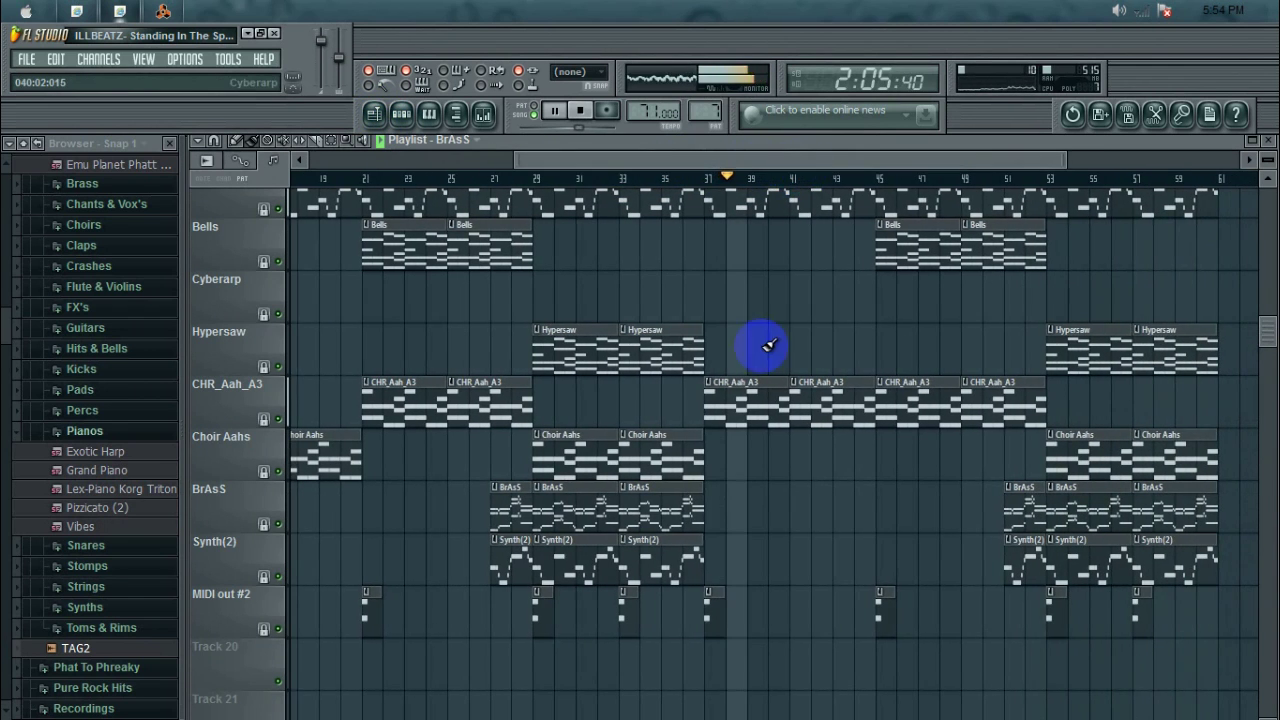
pyautogui.doubleClick(734, 383)
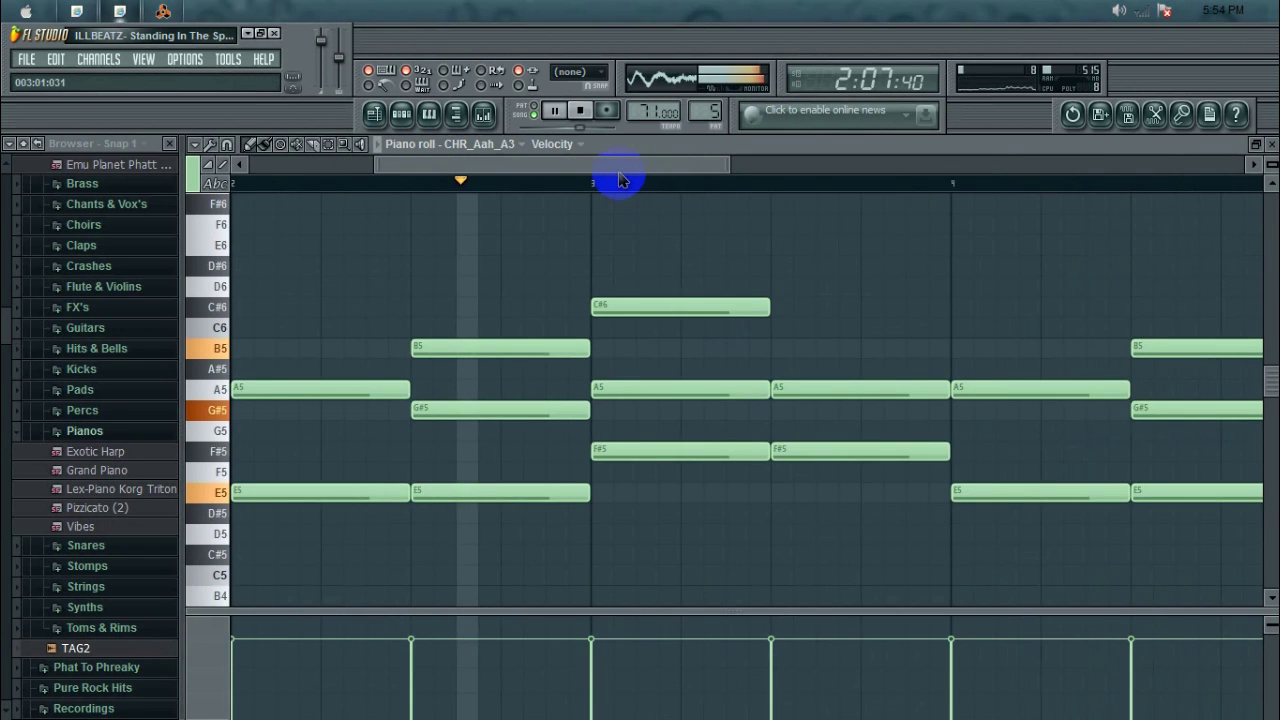
pyautogui.scroll(-2, 622, 185)
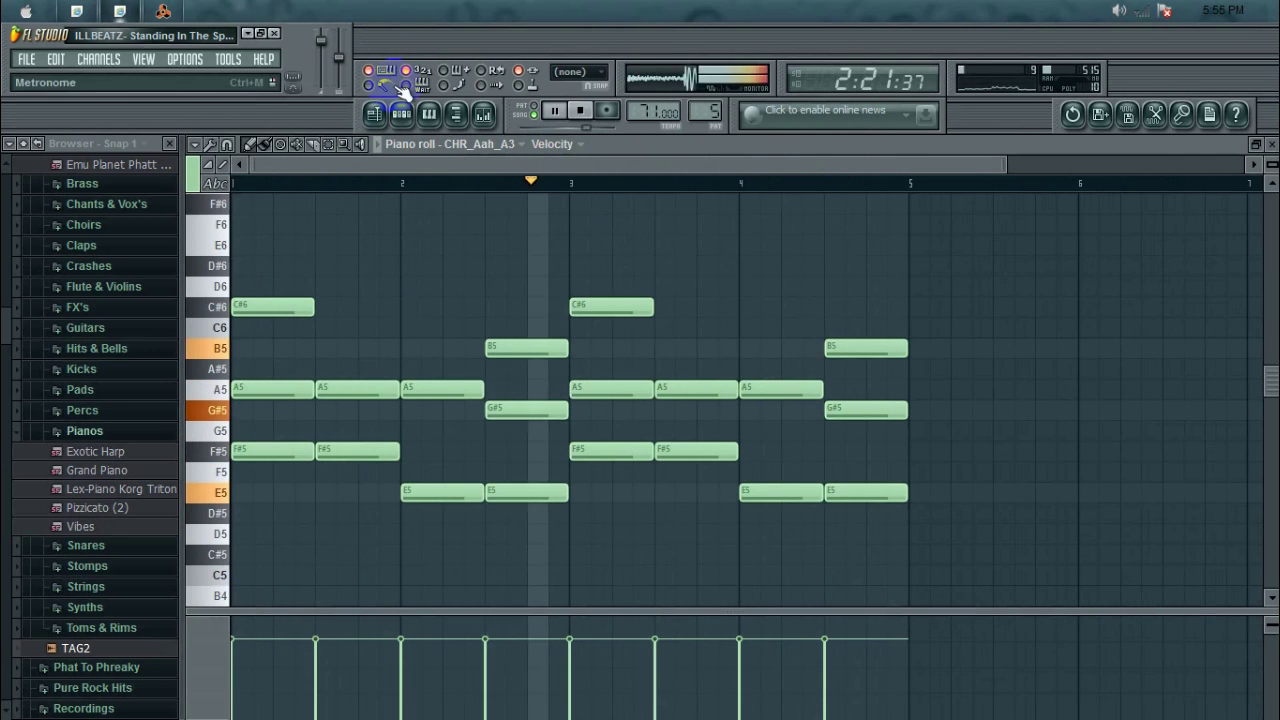
pyautogui.click(372, 111)
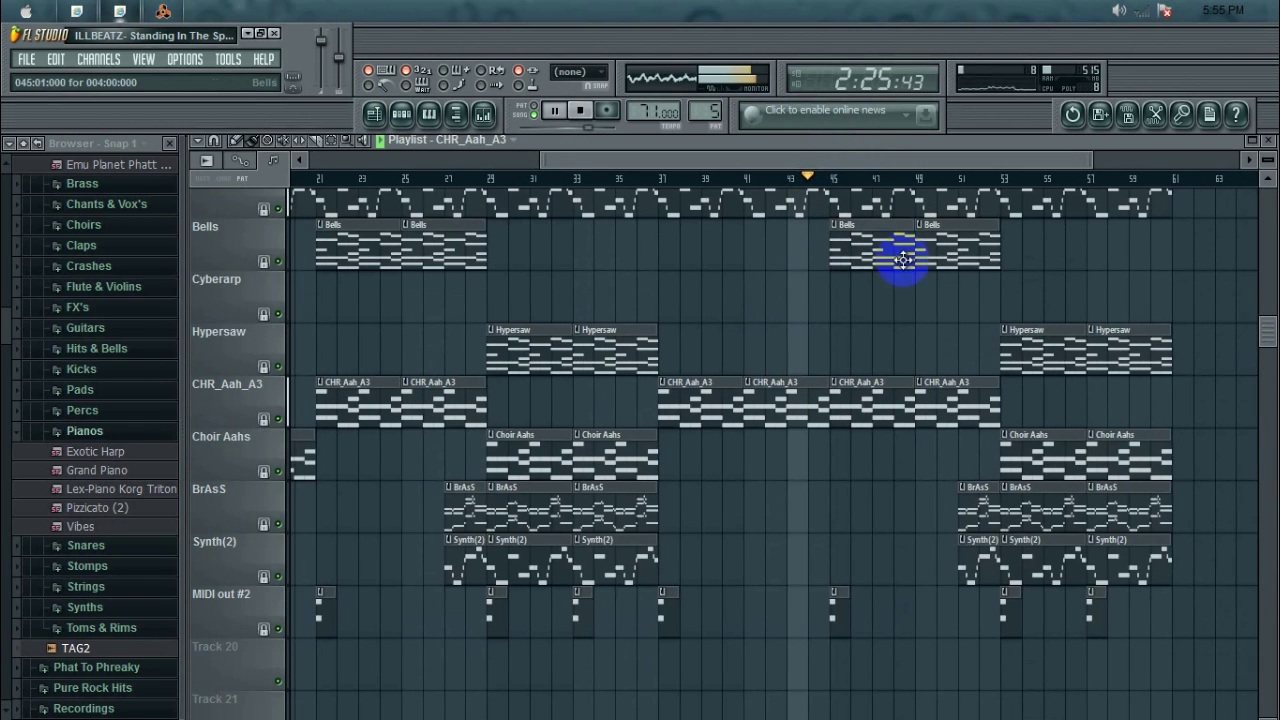
# Examine all four bars of the Bells clip at bar 45 in the piano roll, and return to the playlist.
pyautogui.doubleClick(871, 223)
pyautogui.scroll(-4, 640, 188)
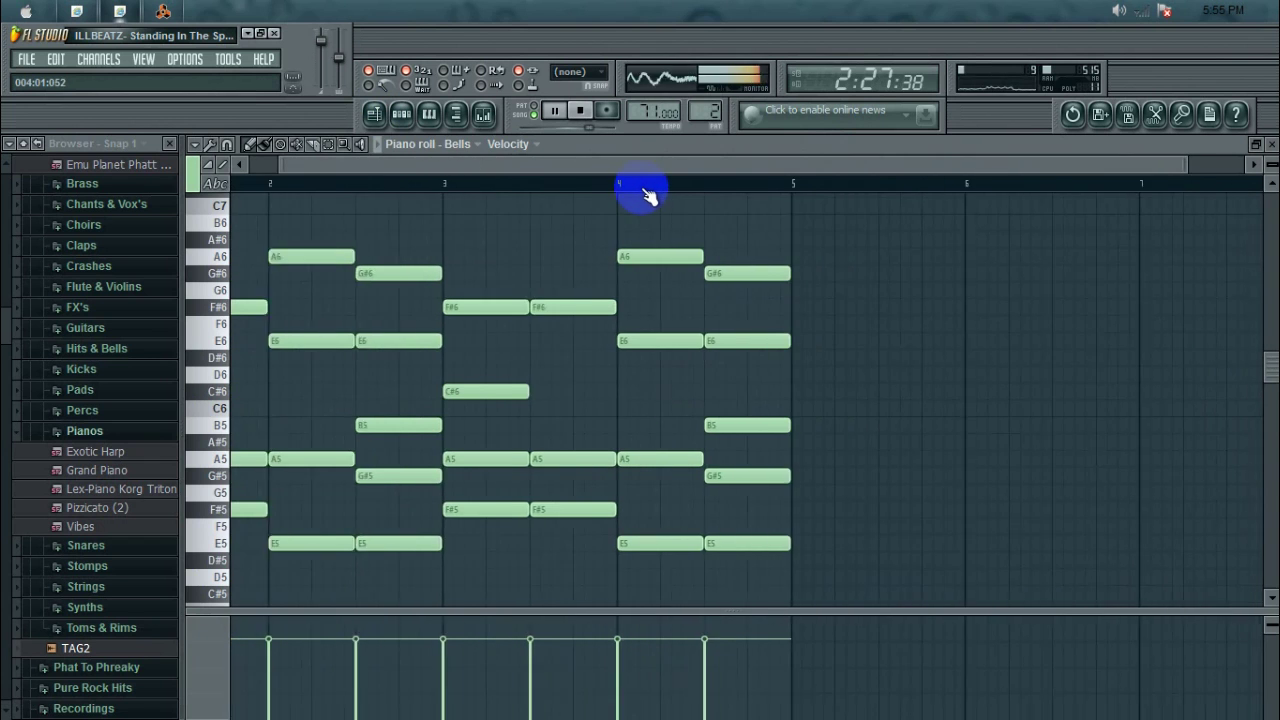
pyautogui.click(620, 164)
pyautogui.moveTo(620, 164); pyautogui.dragTo(386, 170)
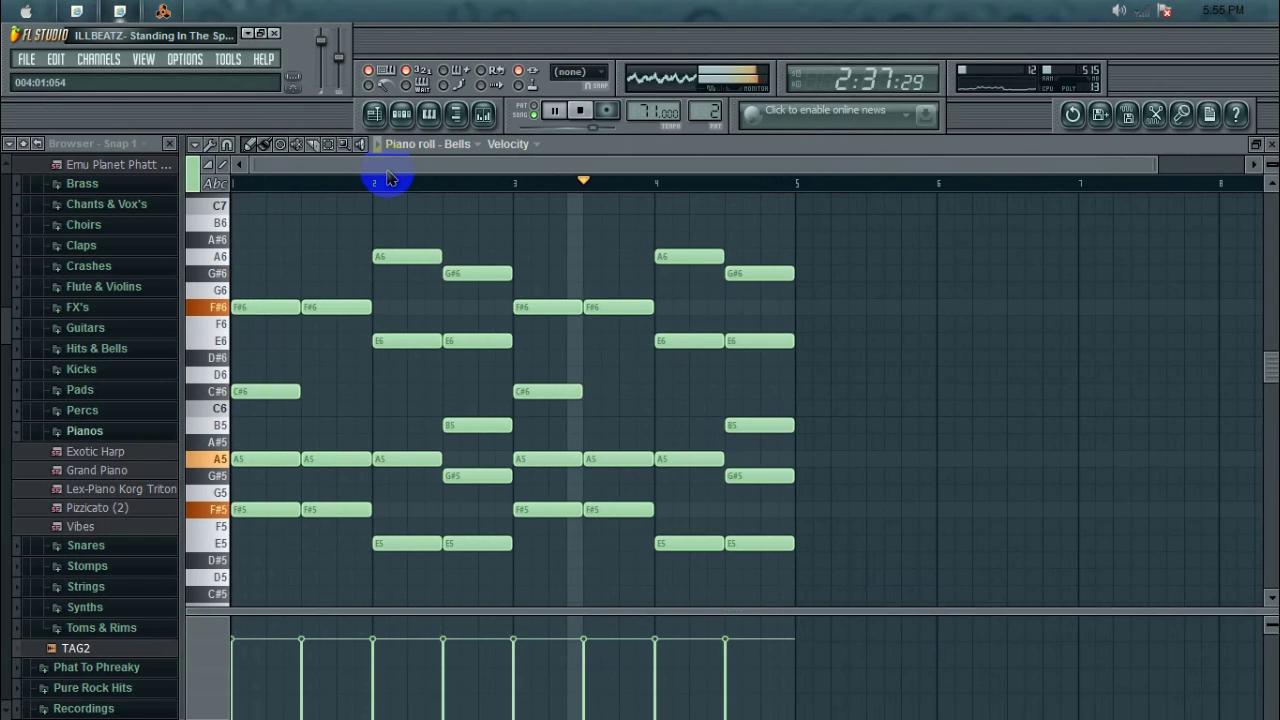
pyautogui.click(378, 114)
# Examine the vybe809SingleKick clip at bar 49 in the piano roll, and review the end of the arrangement up to bar 61 in the playlist.
pyautogui.scroll(4, 826, 257)
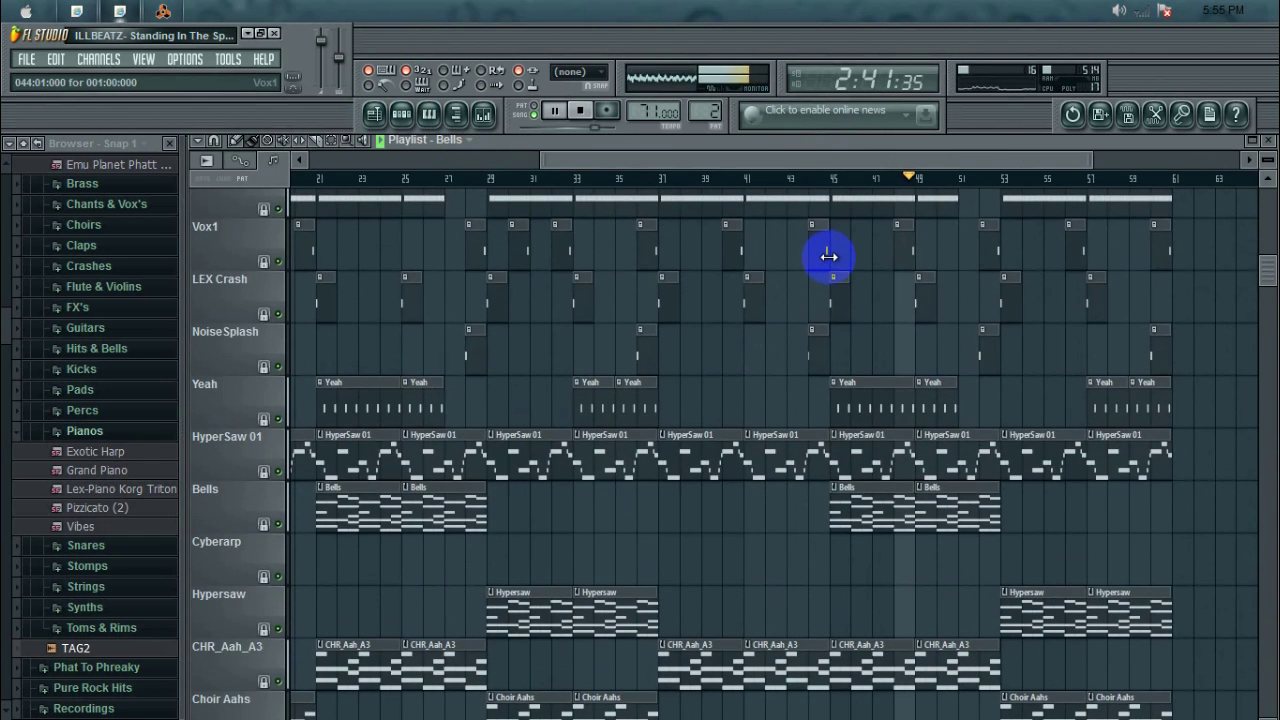
pyautogui.scroll(-2, 829, 258)
pyautogui.scroll(-2, 829, 258)
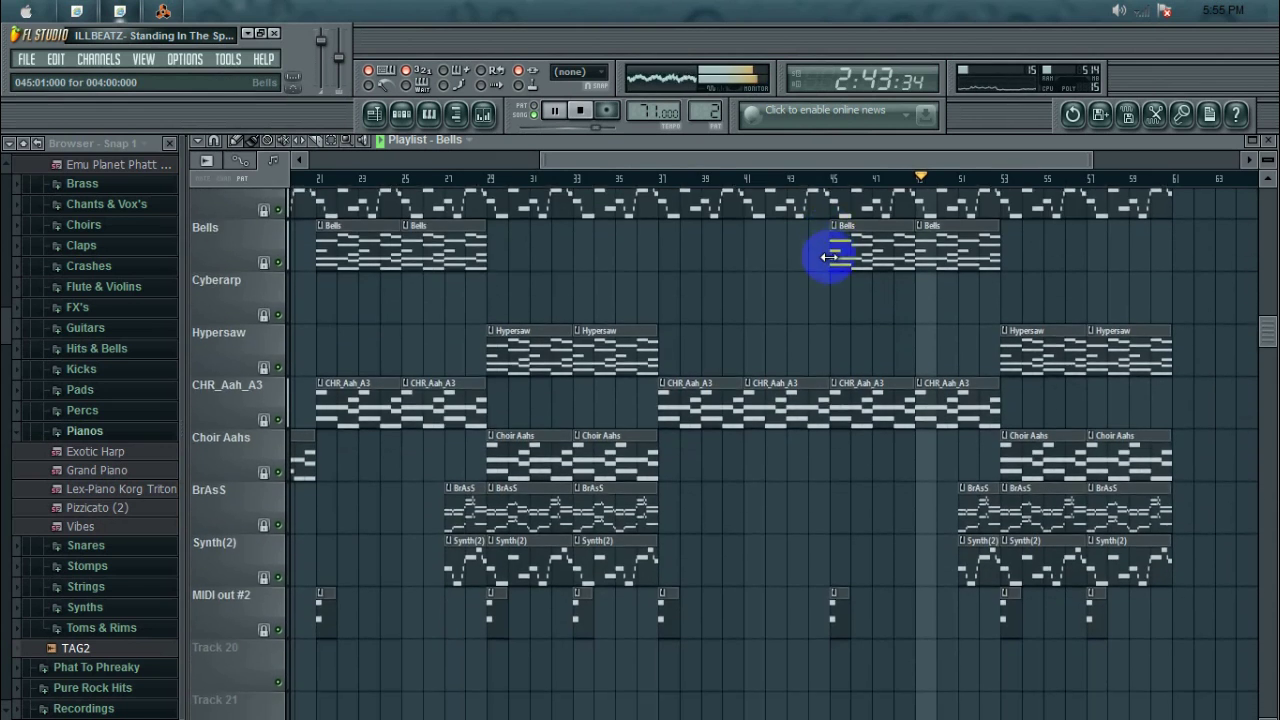
pyautogui.scroll(9, 829, 258)
pyautogui.scroll(2, 829, 258)
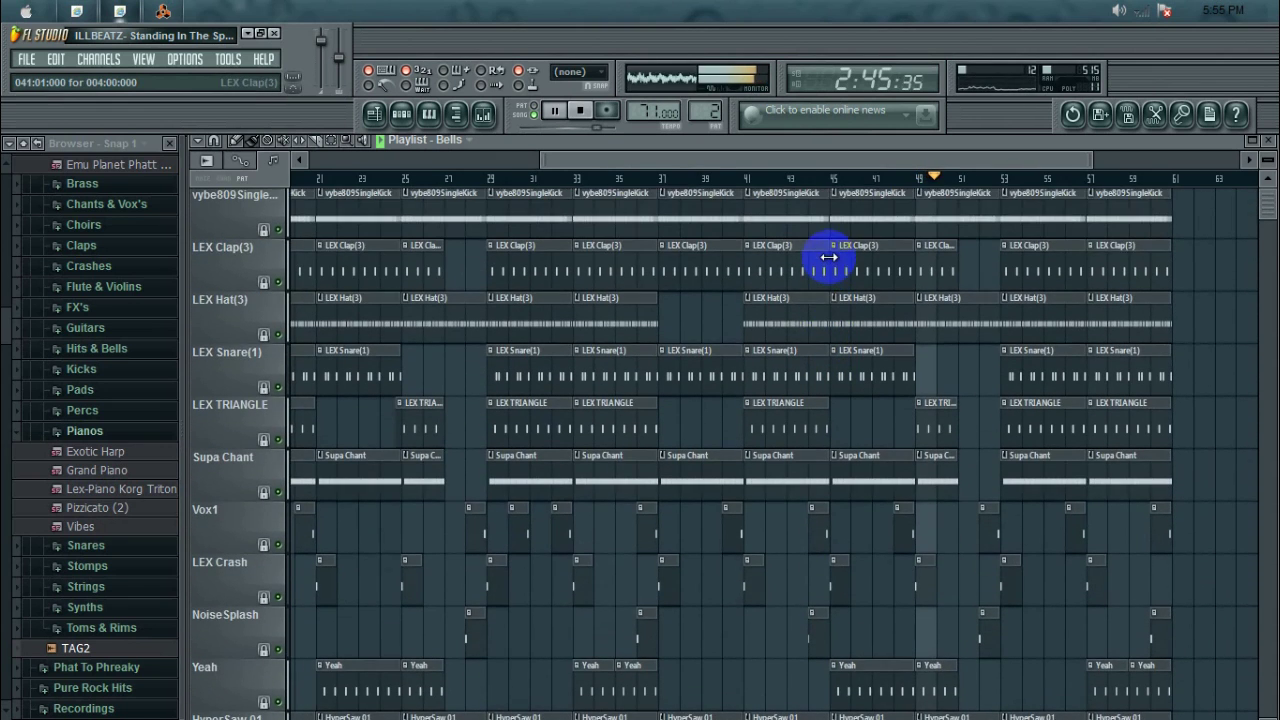
pyautogui.doubleClick(949, 196)
pyautogui.click(676, 176)
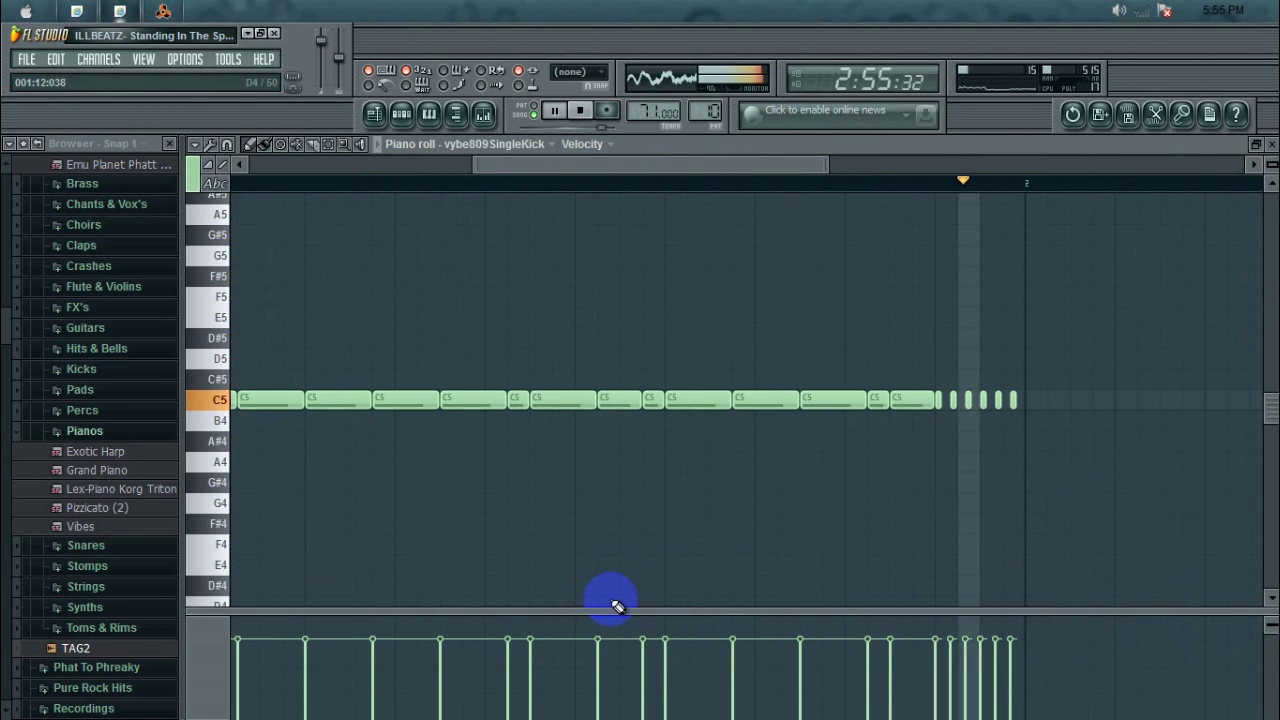
pyautogui.click(385, 114)
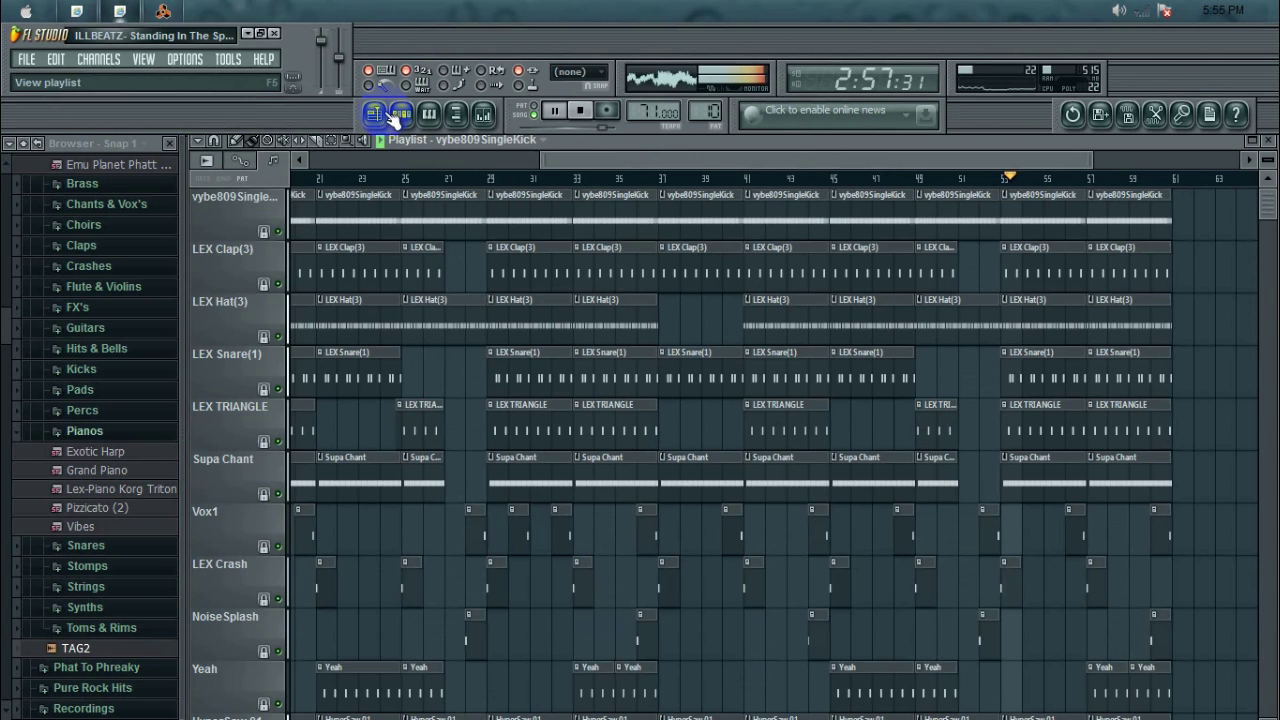
pyautogui.moveTo(786, 165); pyautogui.dragTo(907, 168)
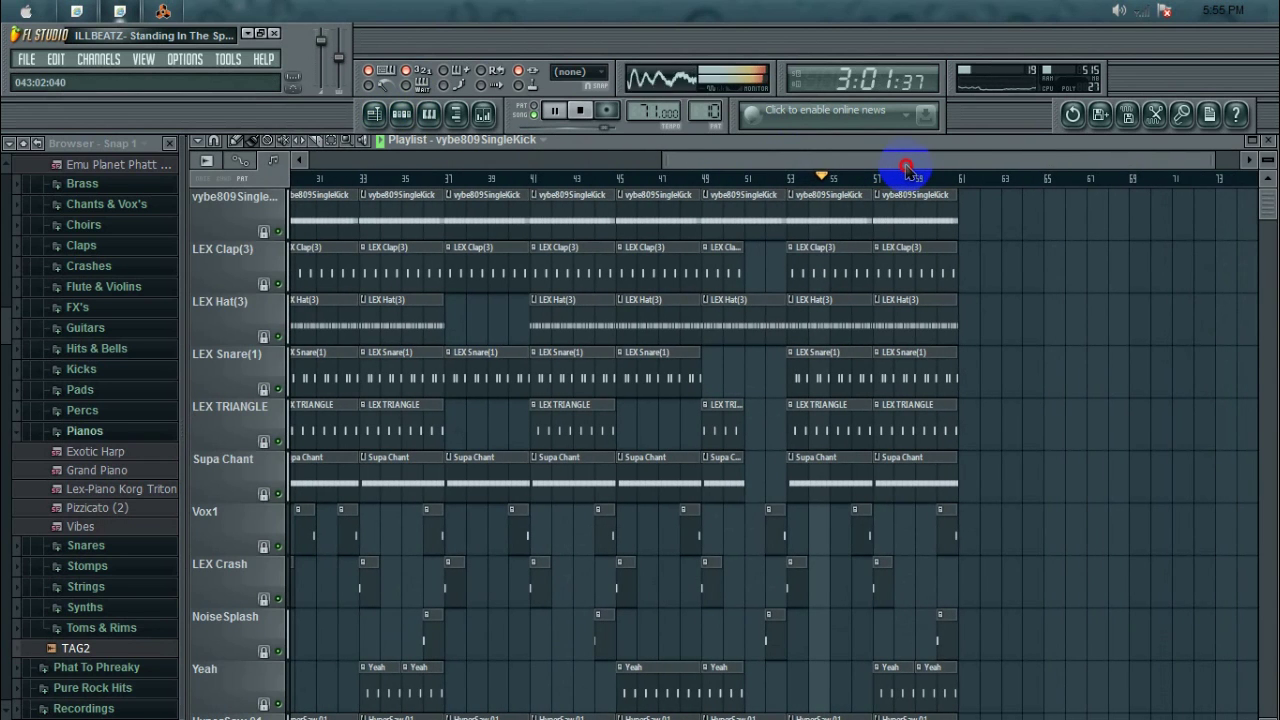
pyautogui.moveTo(907, 170); pyautogui.dragTo(912, 171)
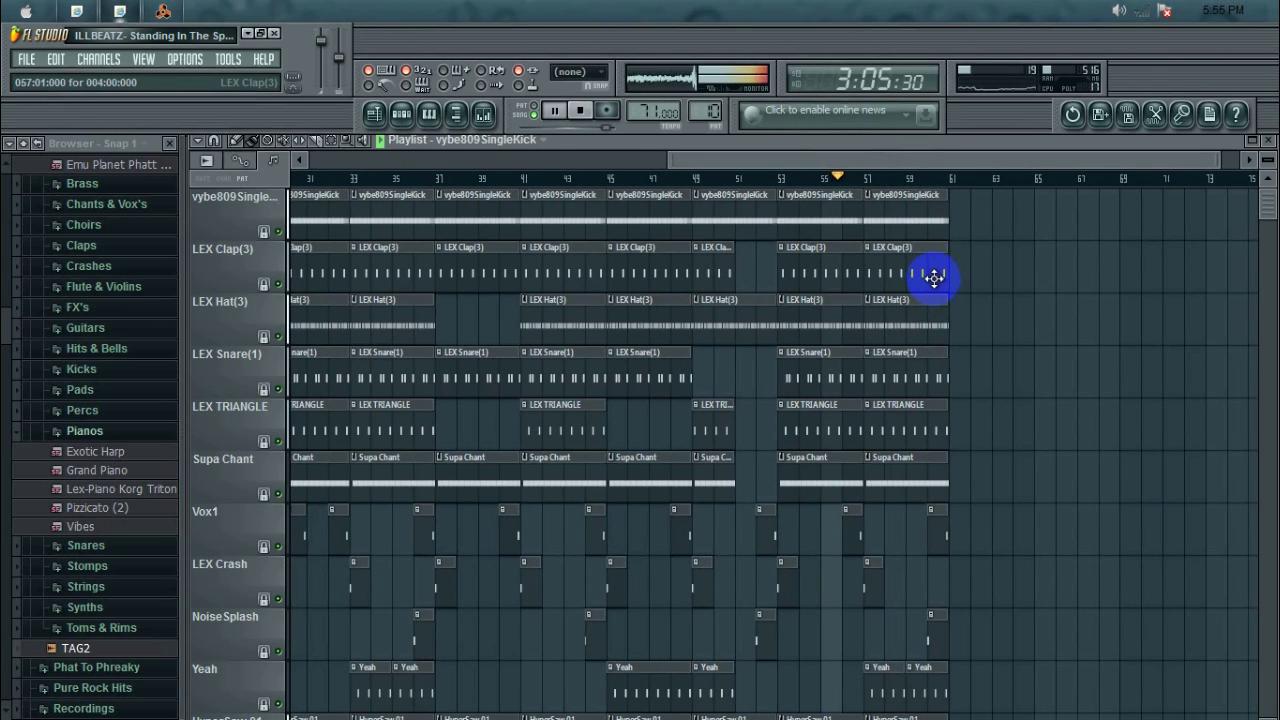
# Switch to the ReWired Reason song and examine the mixer, Thor synthesizer and RPG-8 arpeggiator in its rack.
pyautogui.click(250, 36)
pyautogui.scroll(-4, 635, 310)
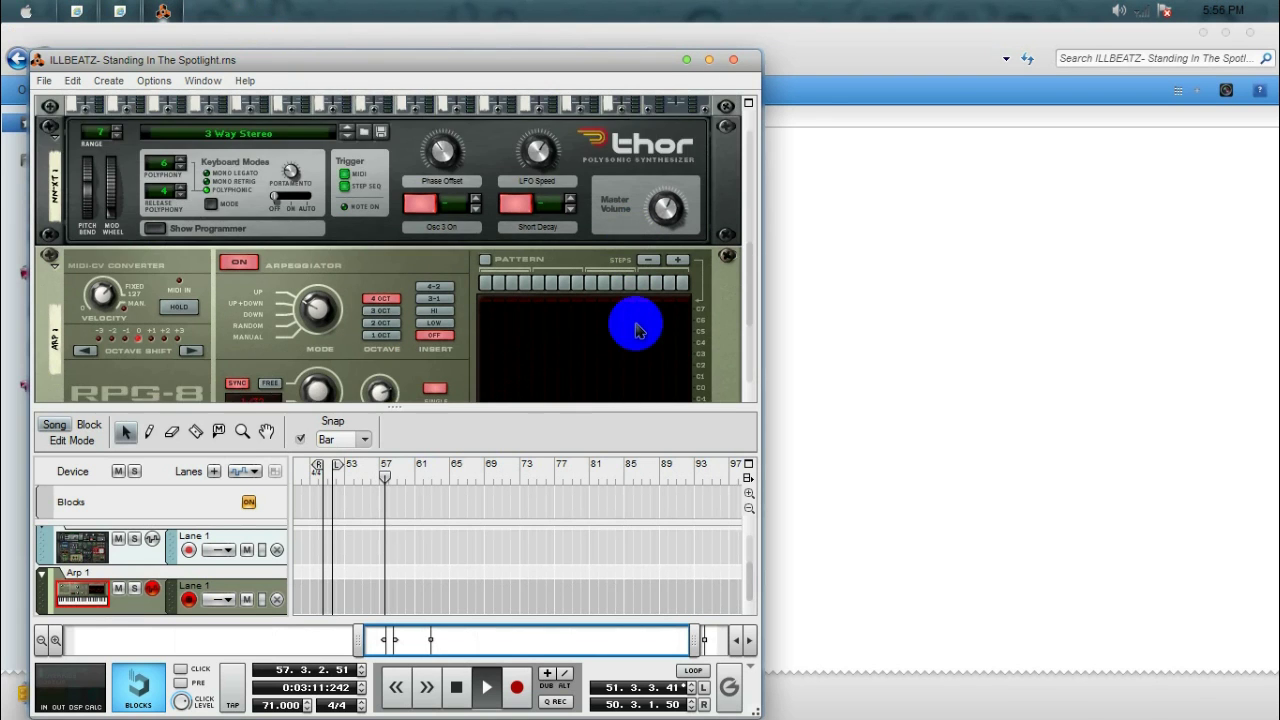
pyautogui.scroll(8, 665, 322)
pyautogui.scroll(-2, 660, 318)
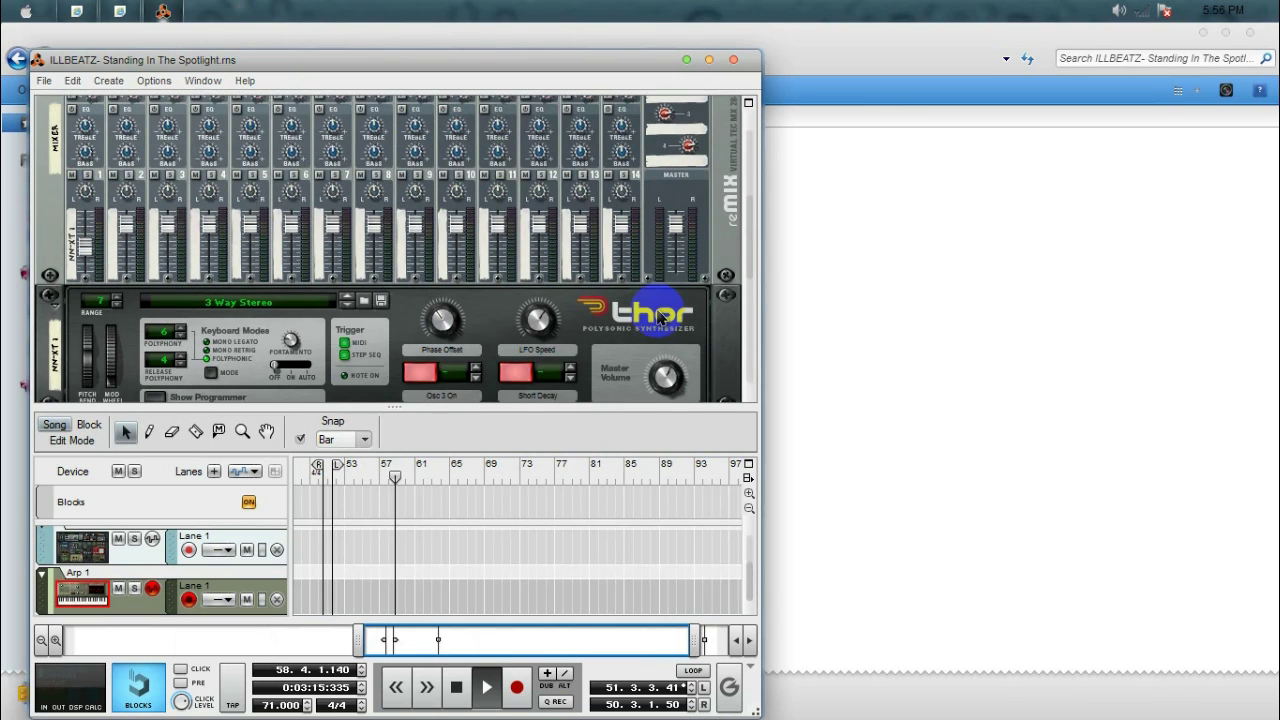
pyautogui.scroll(-1, 660, 318)
pyautogui.scroll(-3, 662, 315)
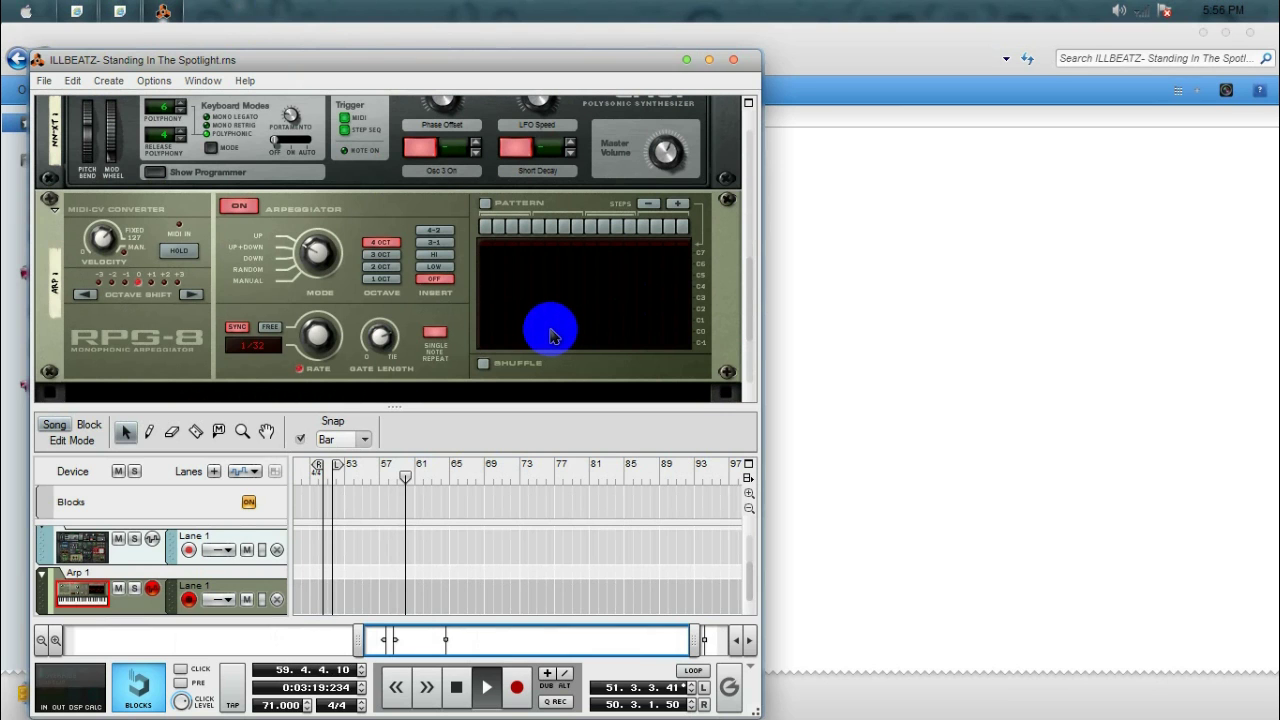
# Stop the song in FL Studio, and minimize both FL Studio and Reason to reach the project's folder window.
pyautogui.click(79, 10)
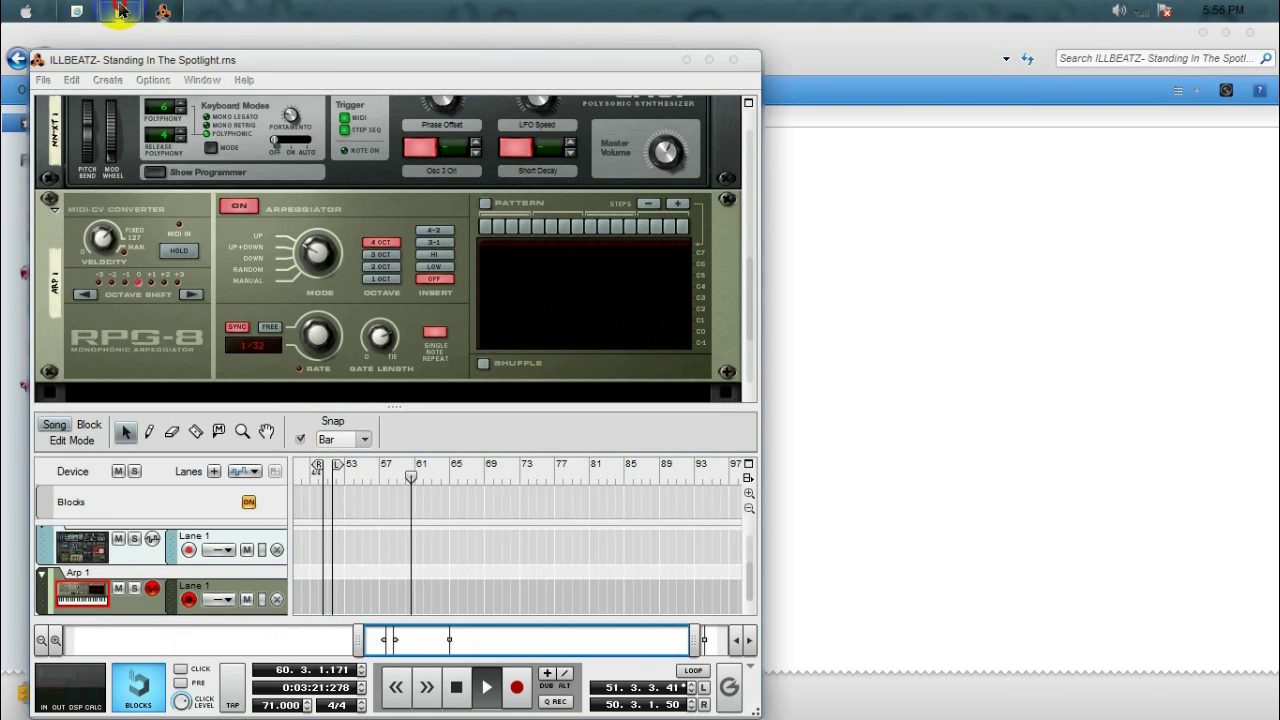
pyautogui.click(251, 33)
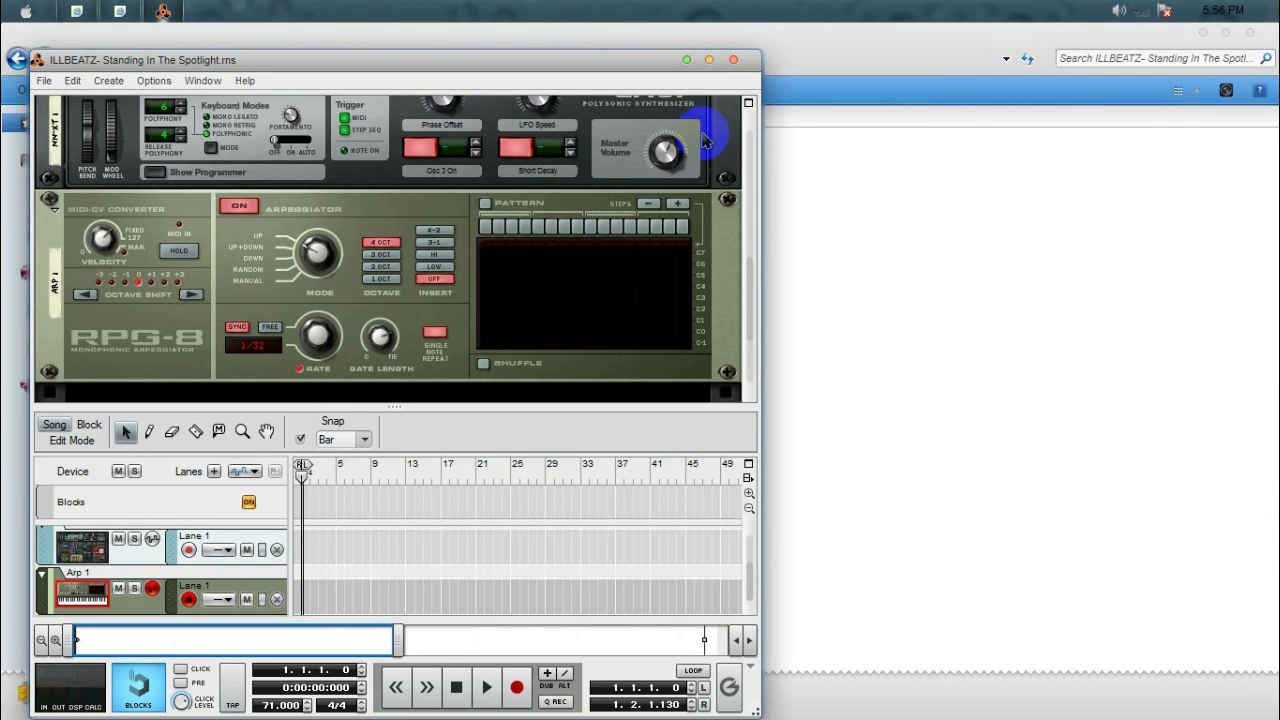
pyautogui.click(686, 62)
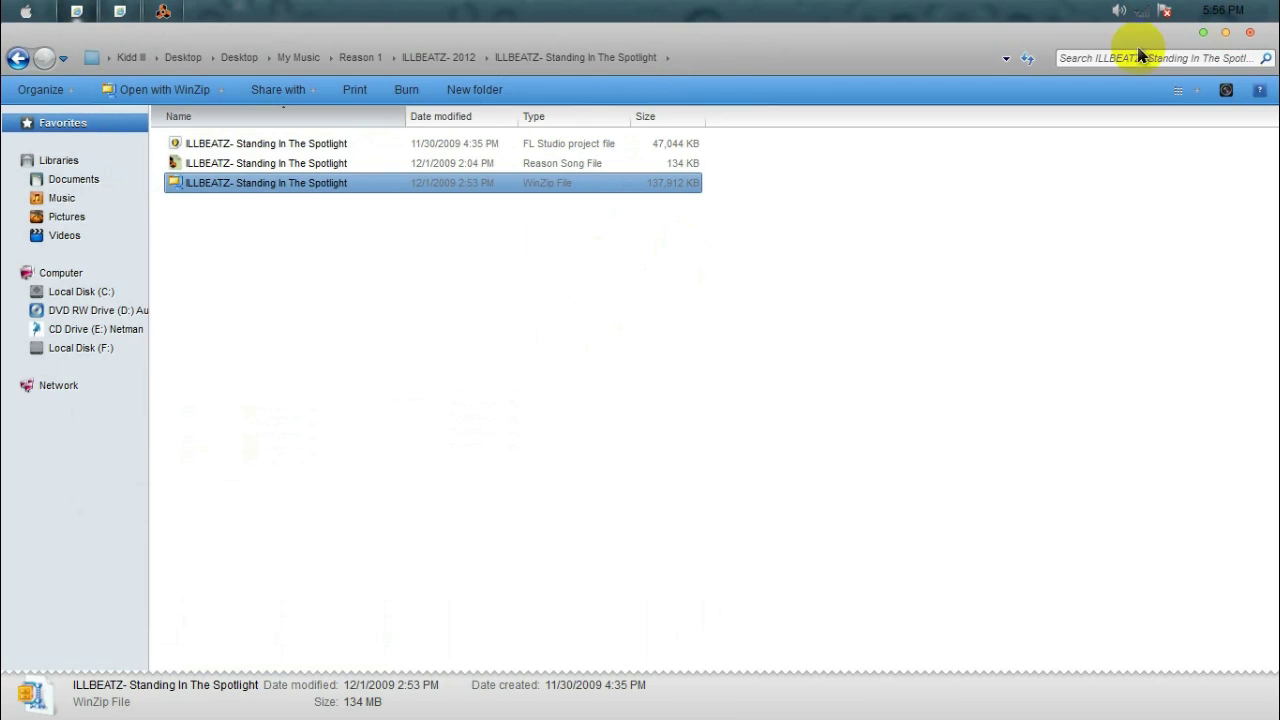
# Browse the list of projects in the parent folder ILLBEATZ- 2012, and close the folder window.
pyautogui.click(18, 58)
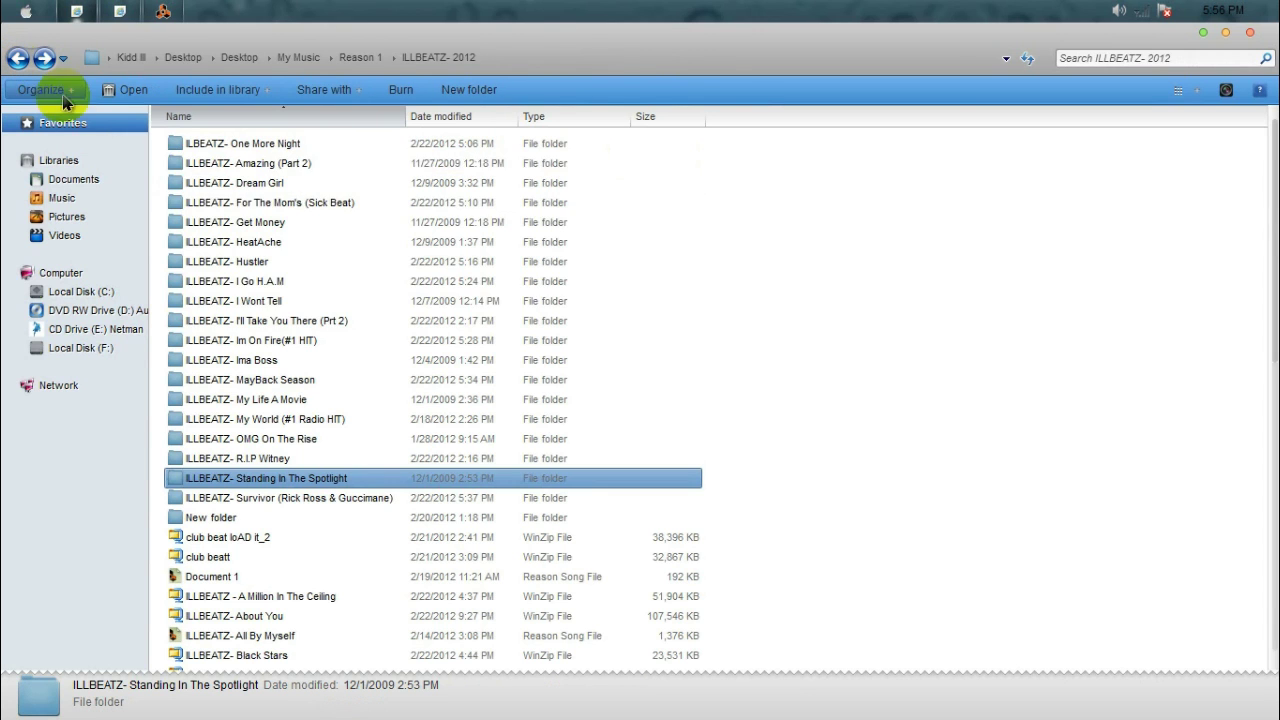
pyautogui.scroll(-3, 360, 330)
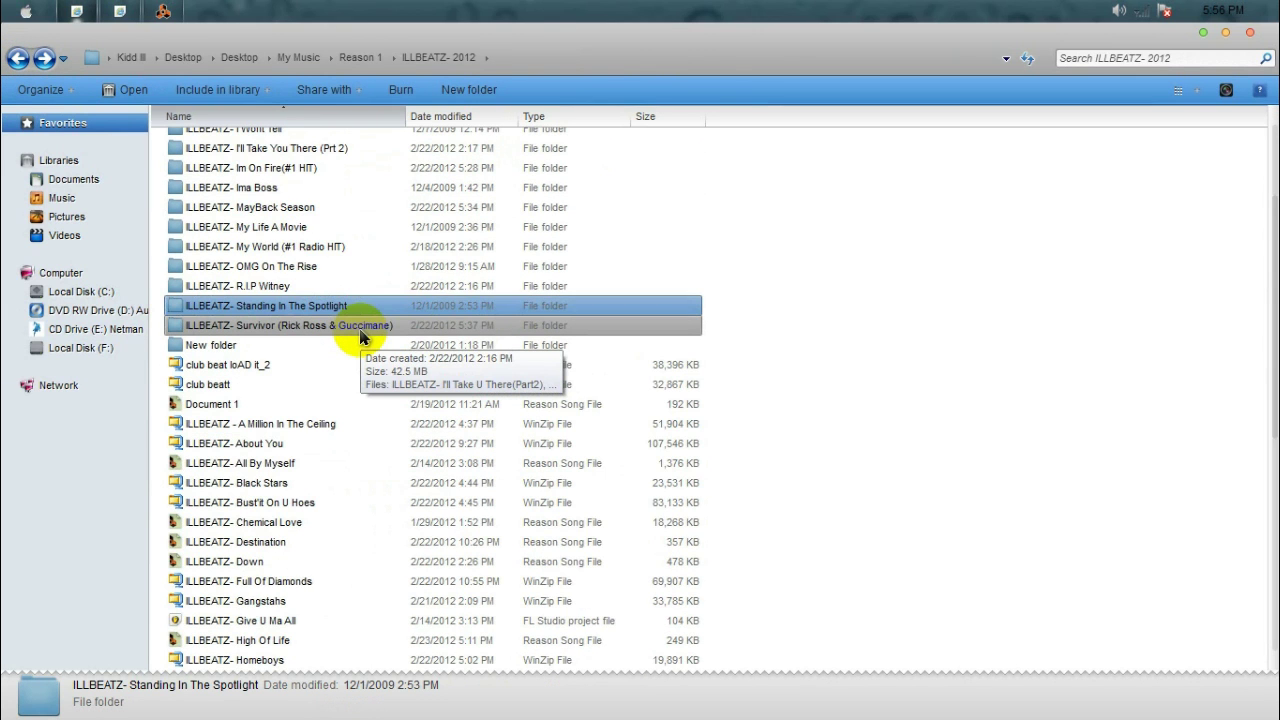
pyautogui.scroll(-5, 360, 337)
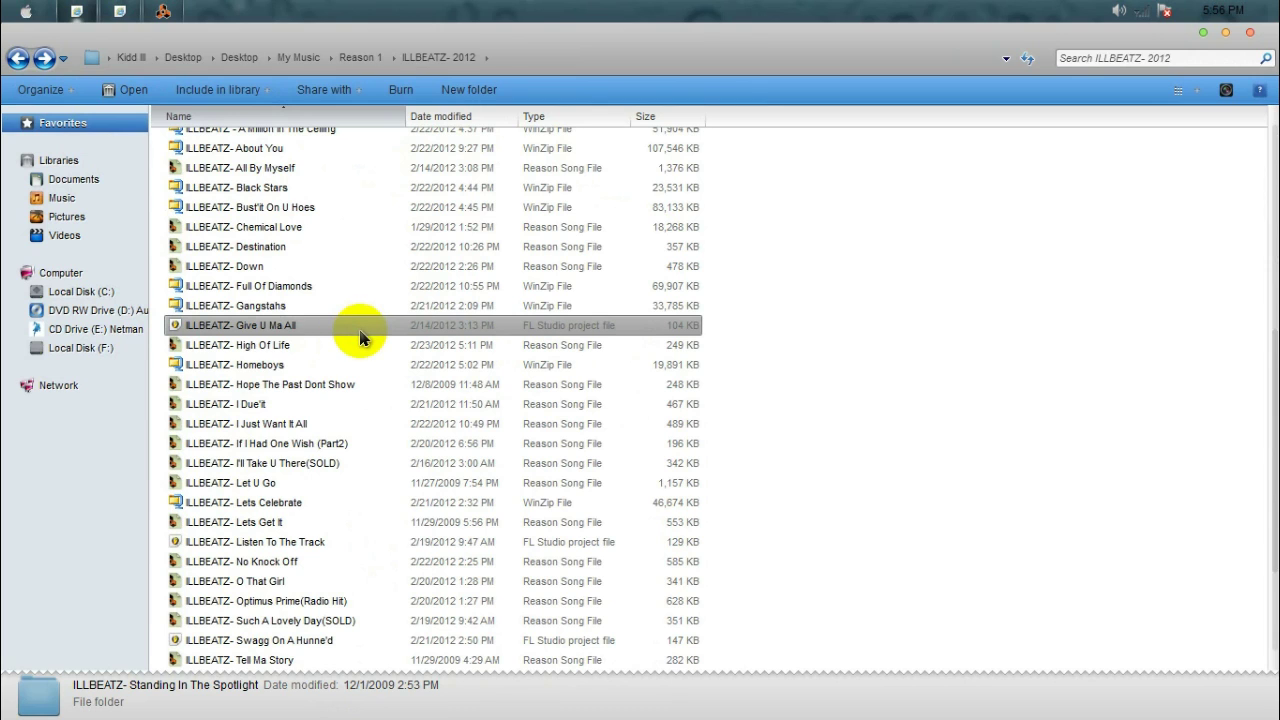
pyautogui.scroll(-3, 362, 350)
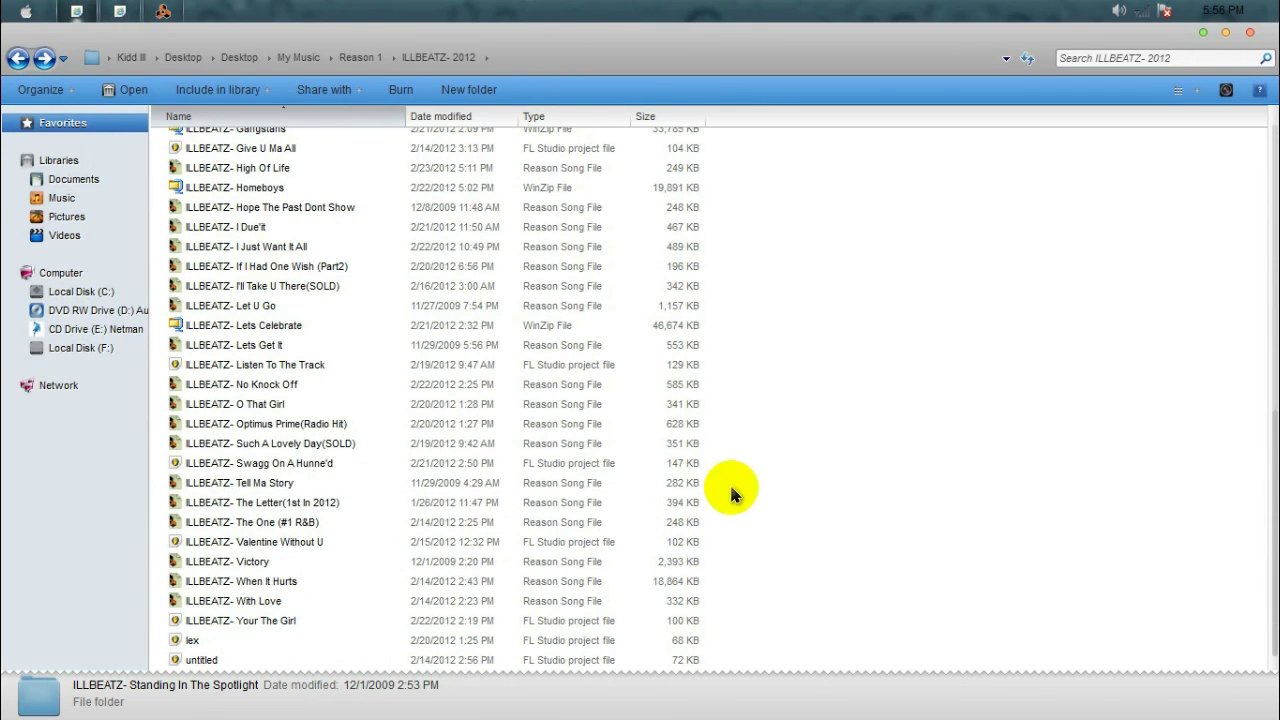
pyautogui.scroll(3, 810, 487)
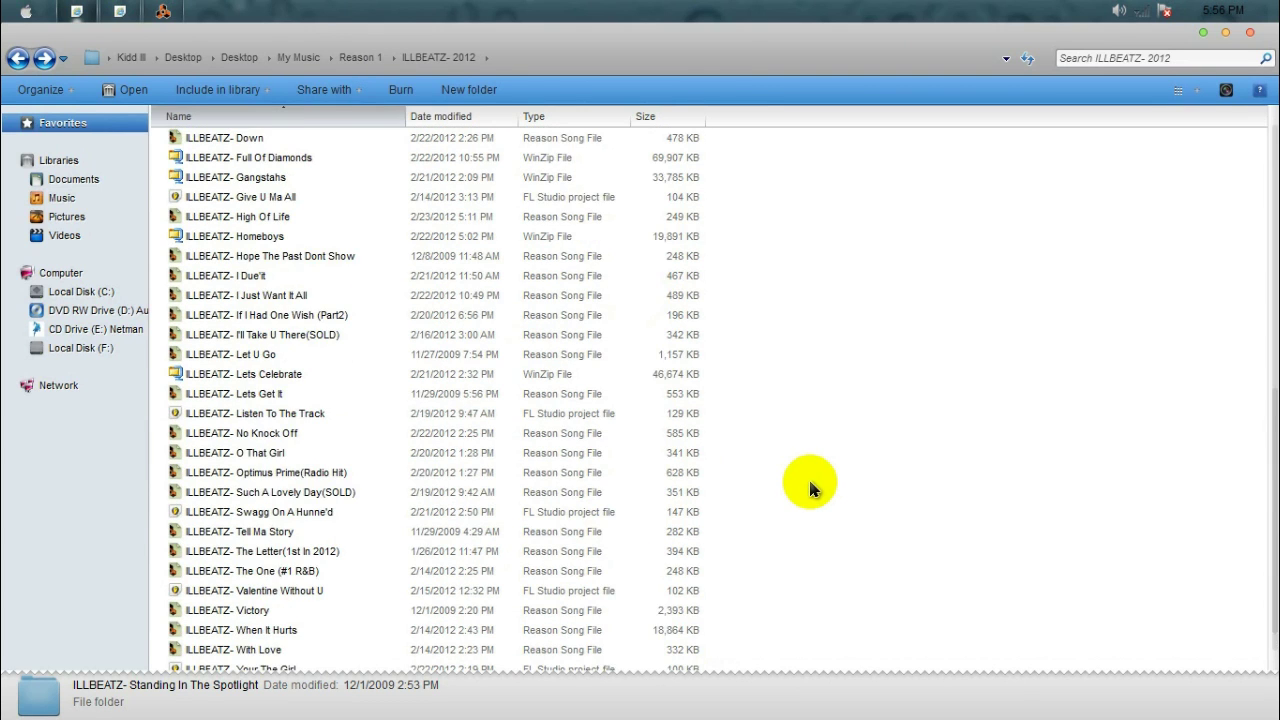
pyautogui.scroll(3, 810, 487)
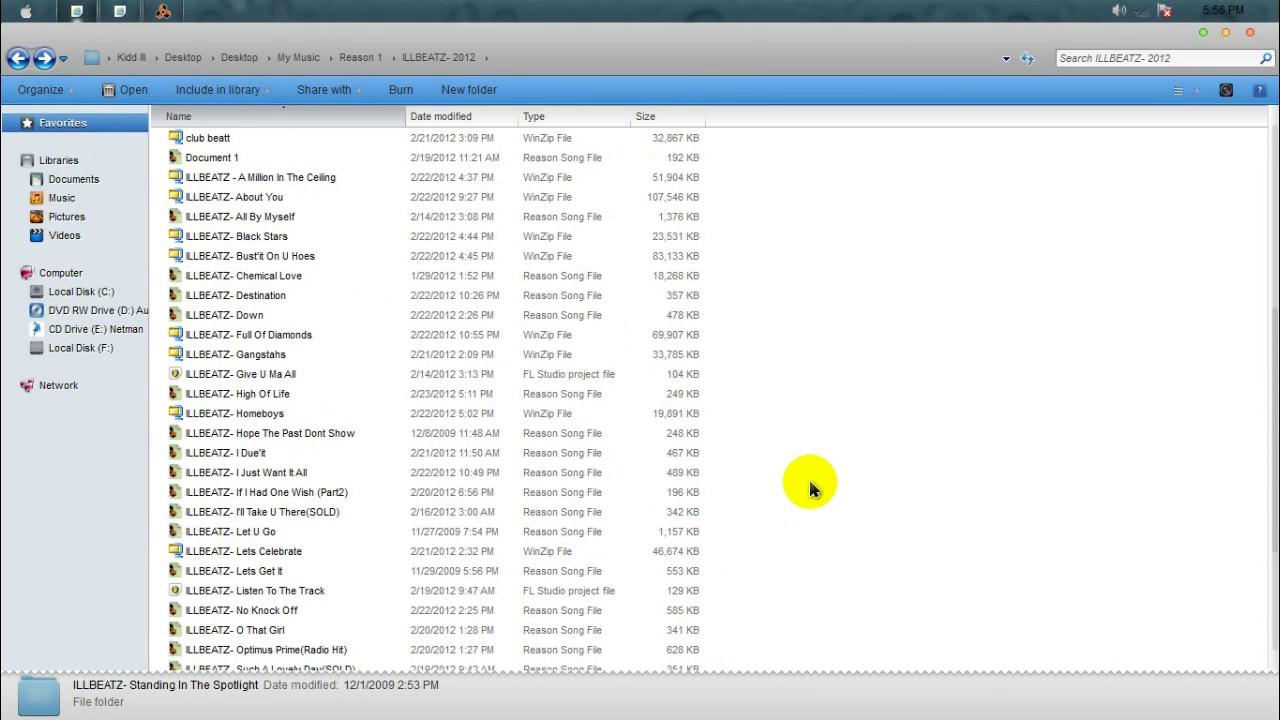
pyautogui.scroll(5, 810, 487)
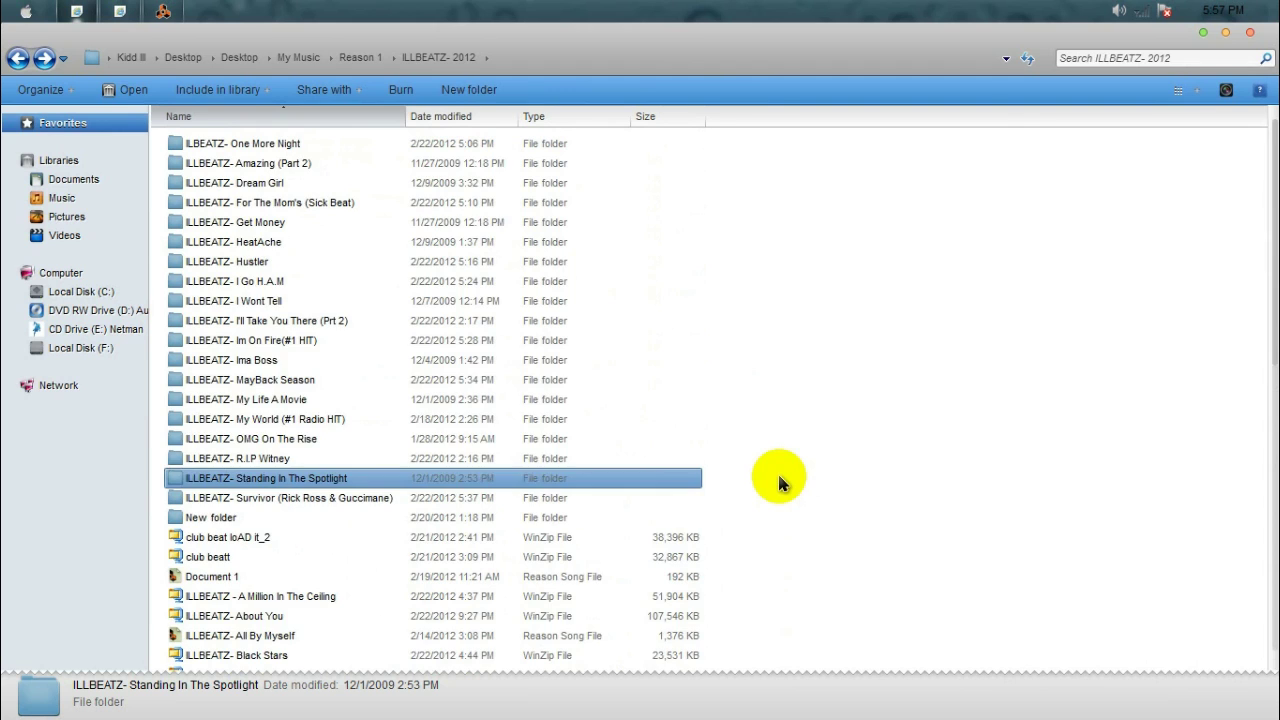
pyautogui.scroll(-3, 777, 471)
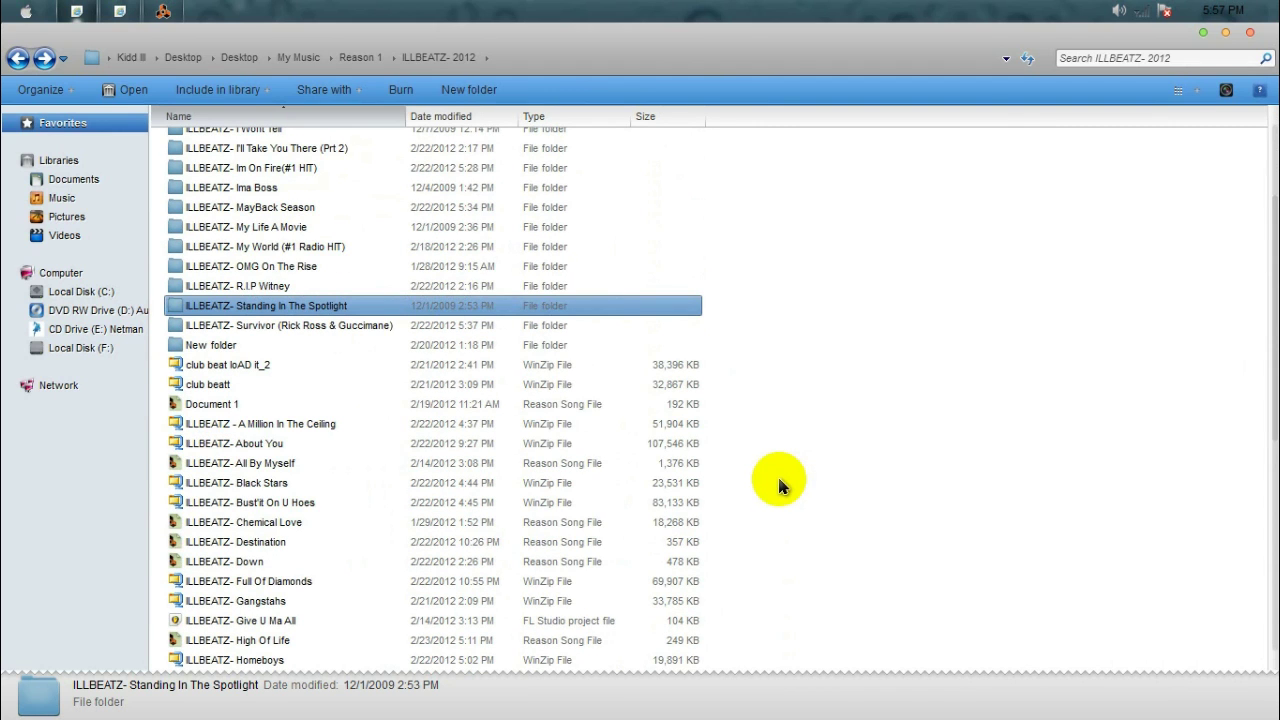
pyautogui.scroll(-6, 779, 484)
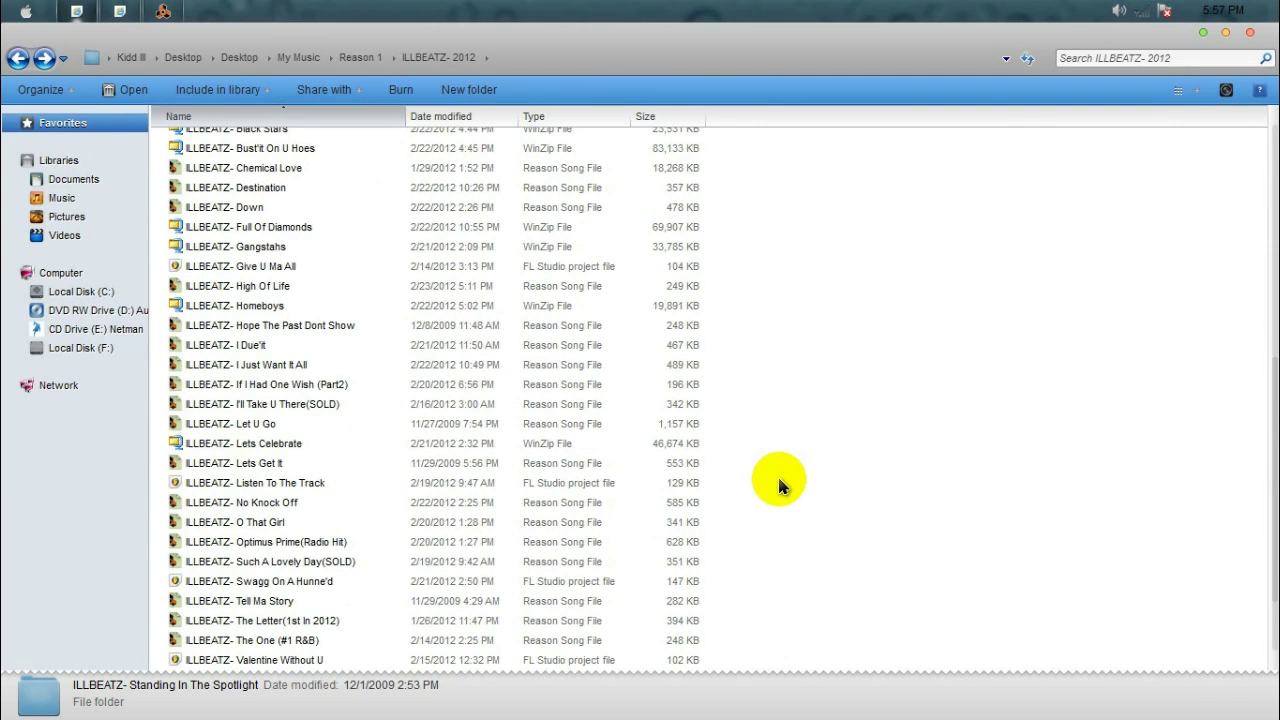
pyautogui.click(1249, 33)
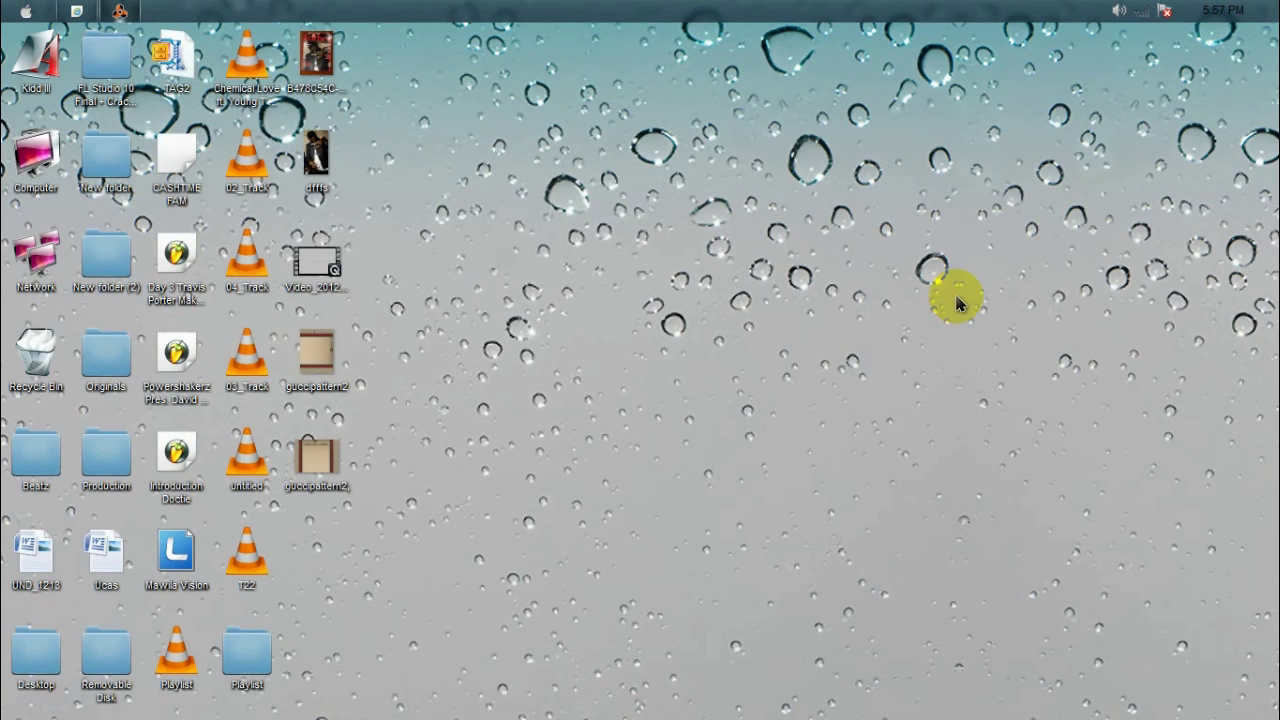